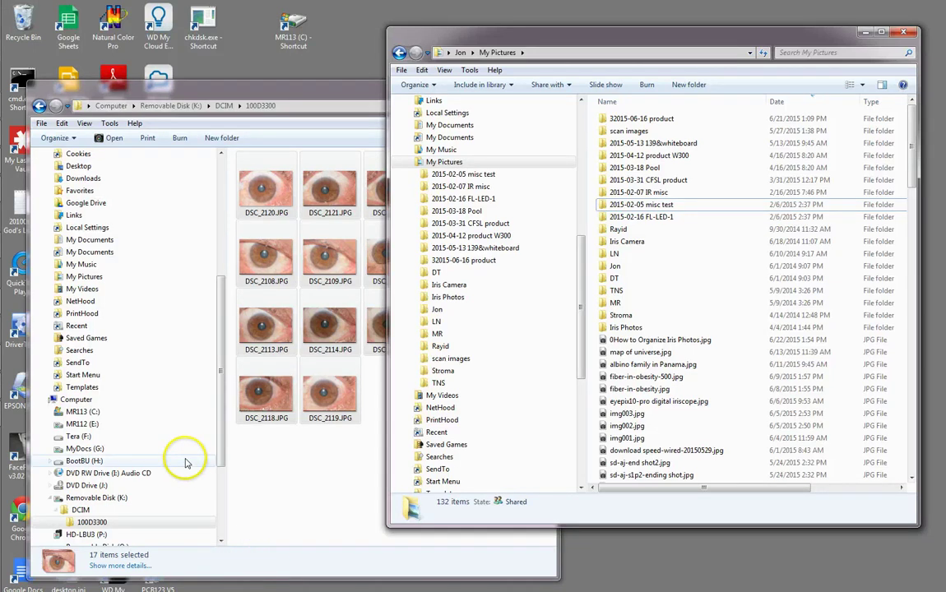
- Bring the camera card's photo window and the My Pictures folder window to the front
left_click(321, 85)
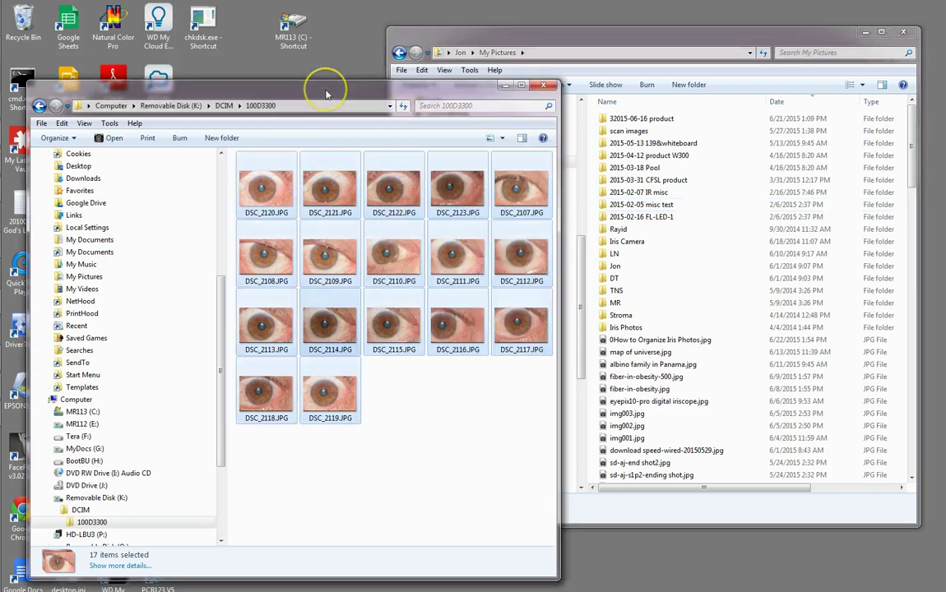
left_click(95, 500)
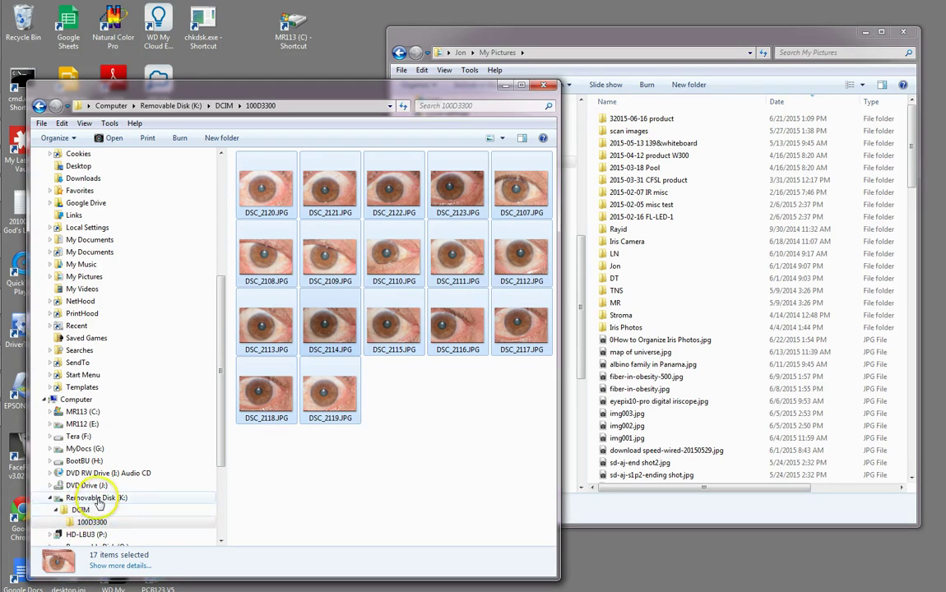
left_click(621, 523)
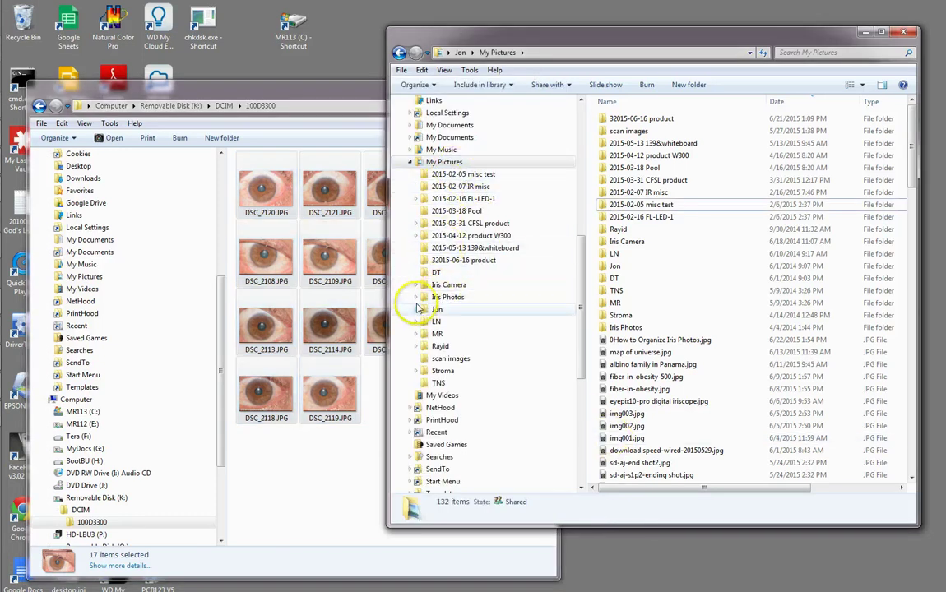
- Expand Iris Photos and 2015-05-31, open the 2015-05-31.3 subfolder, and pick up the 17 camera photos
left_click(416, 299)
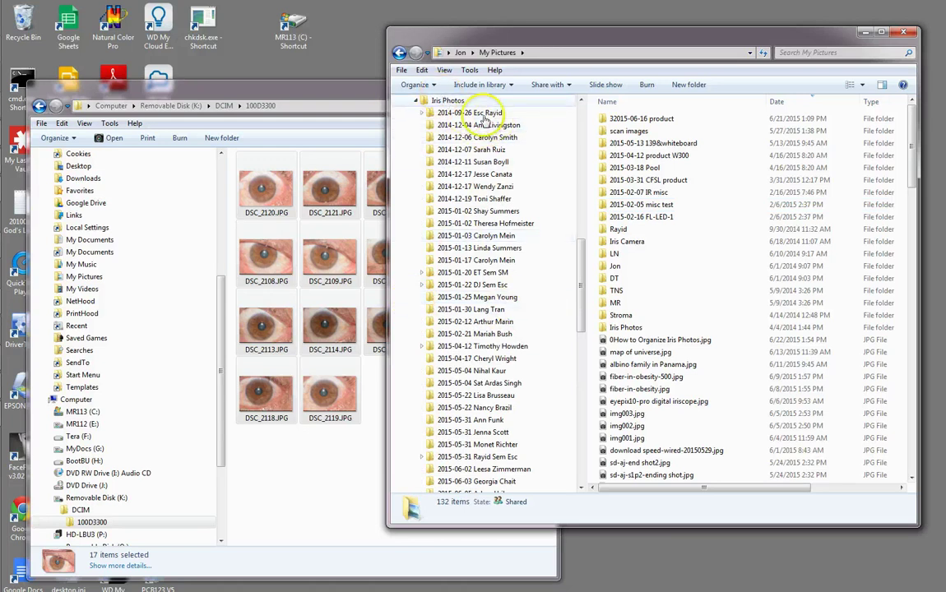
left_click_drag(580, 261, 586, 308)
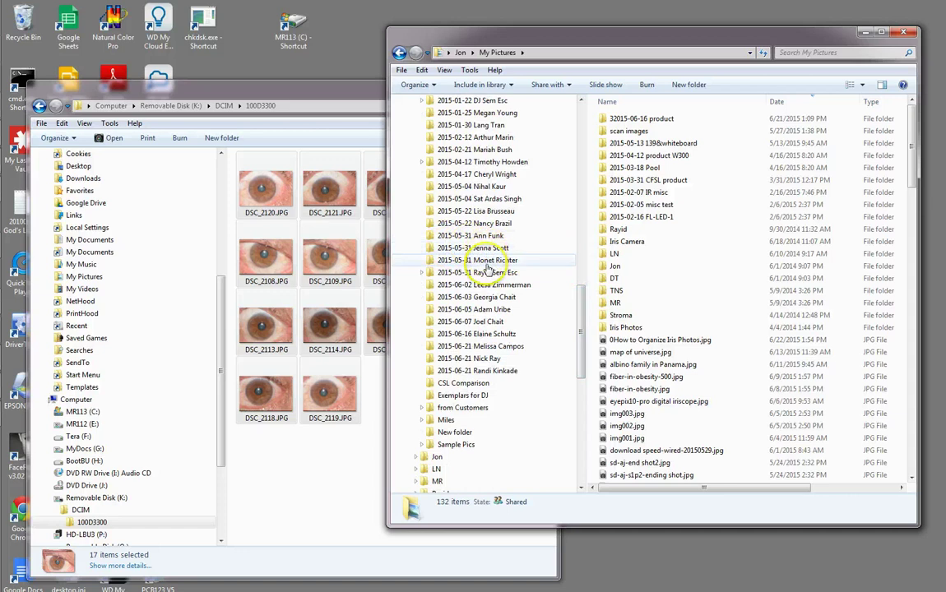
left_click(420, 274)
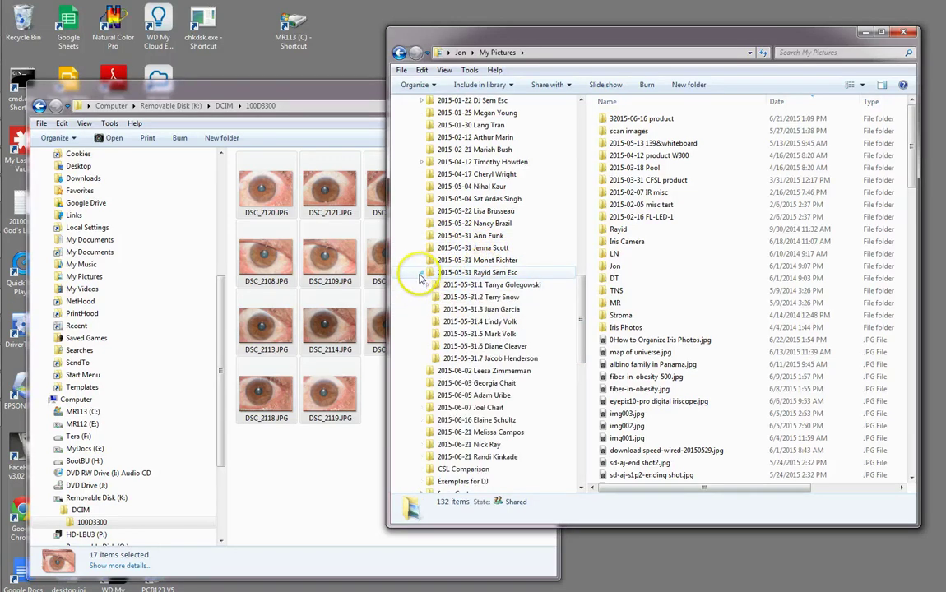
left_click(510, 311)
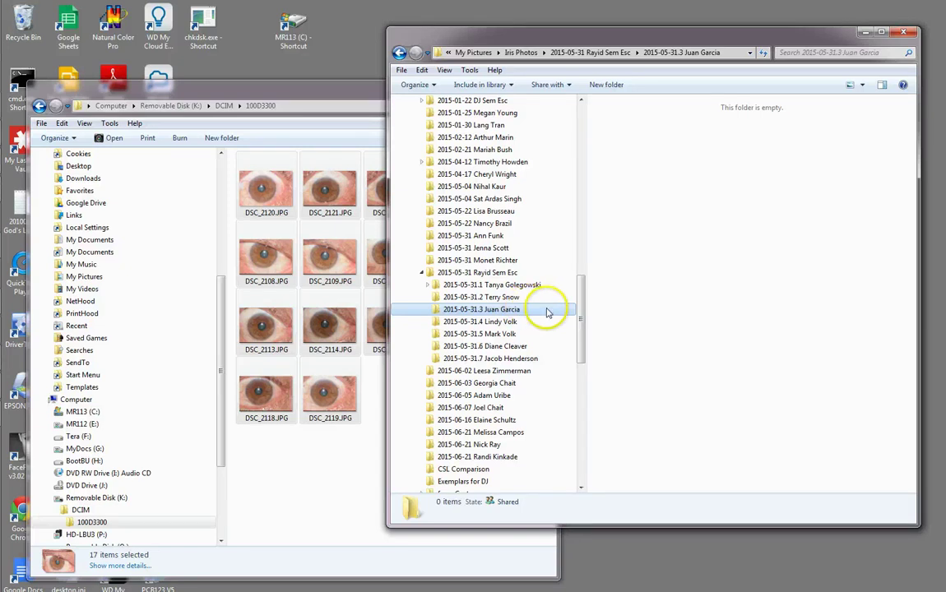
left_click(332, 90)
- Move the 17 photos from the camera card into 2015-05-31.3, then close the card's window
left_click_drag(393, 329, 745, 325)
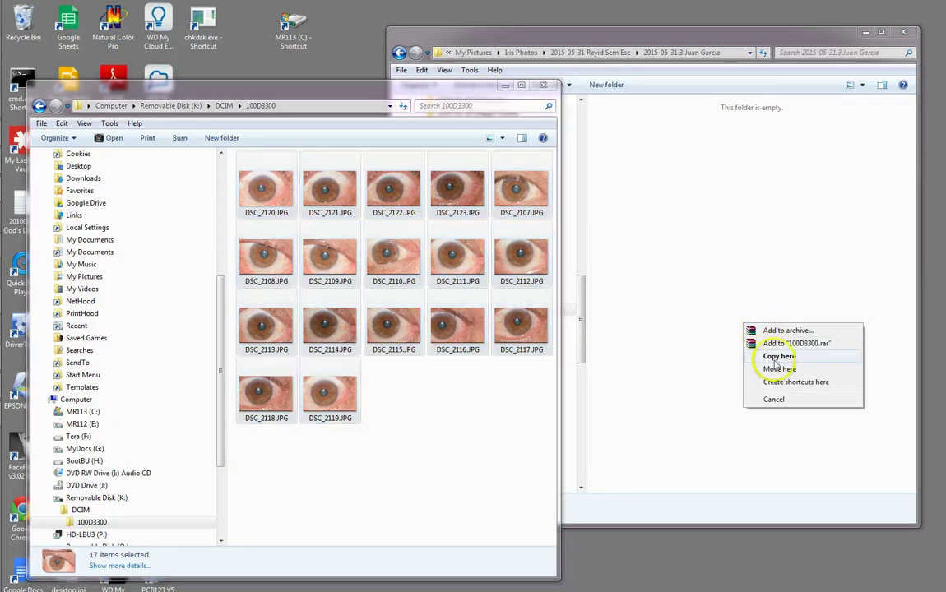
left_click(777, 371)
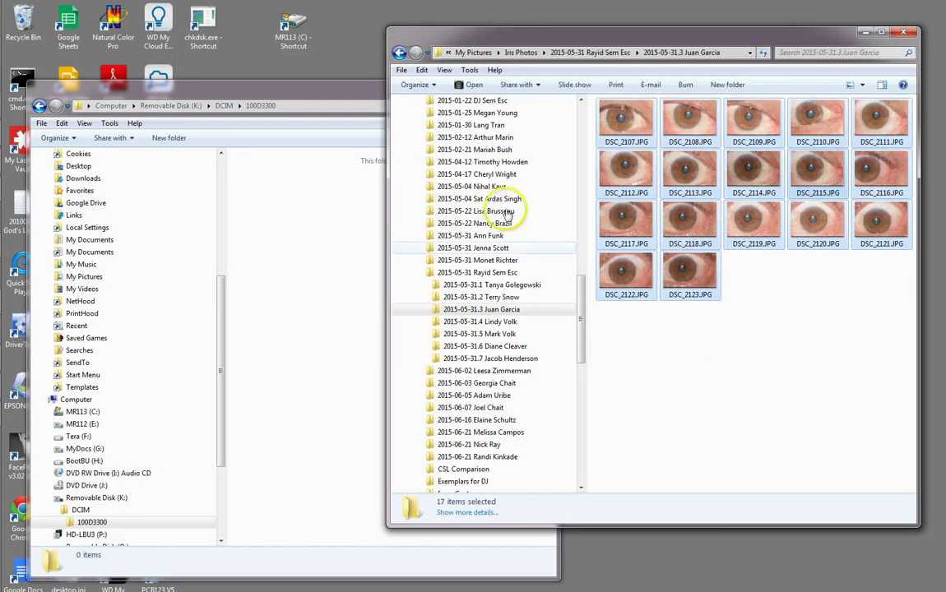
left_click(355, 91)
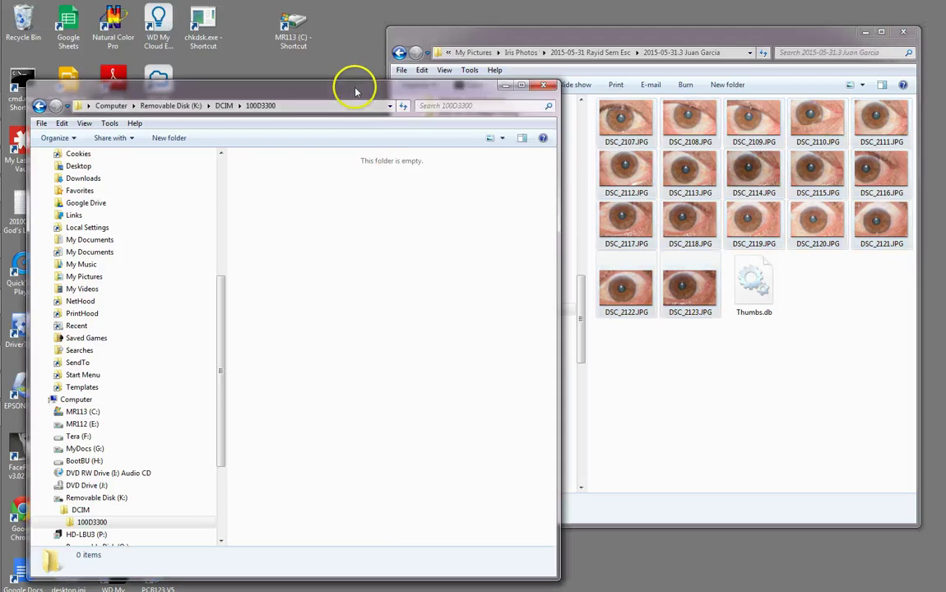
left_click(543, 85)
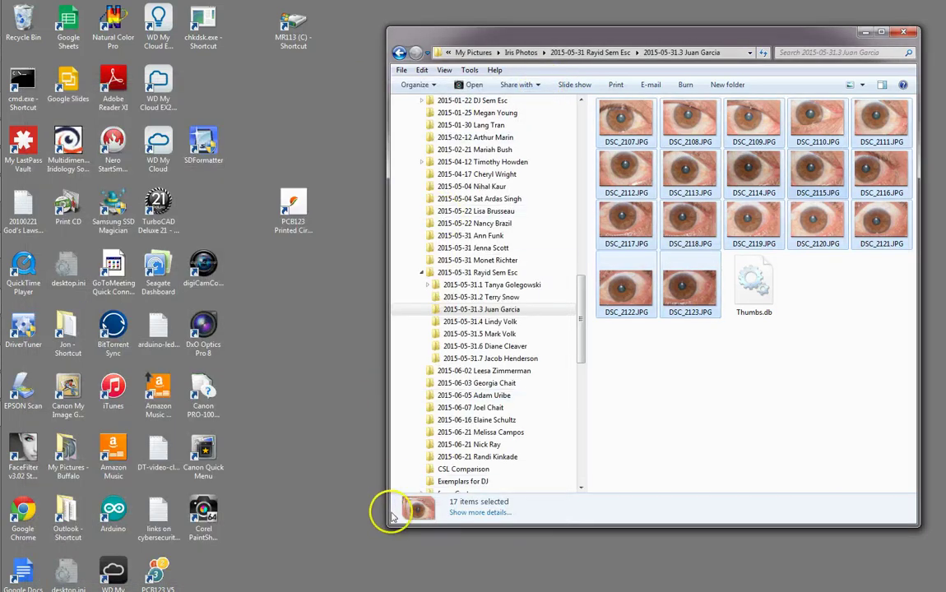
- Show 2015-05-31.3 maximized as Extra Large Icons, then select DSC_2112
left_click_drag(389, 520, 177, 568)
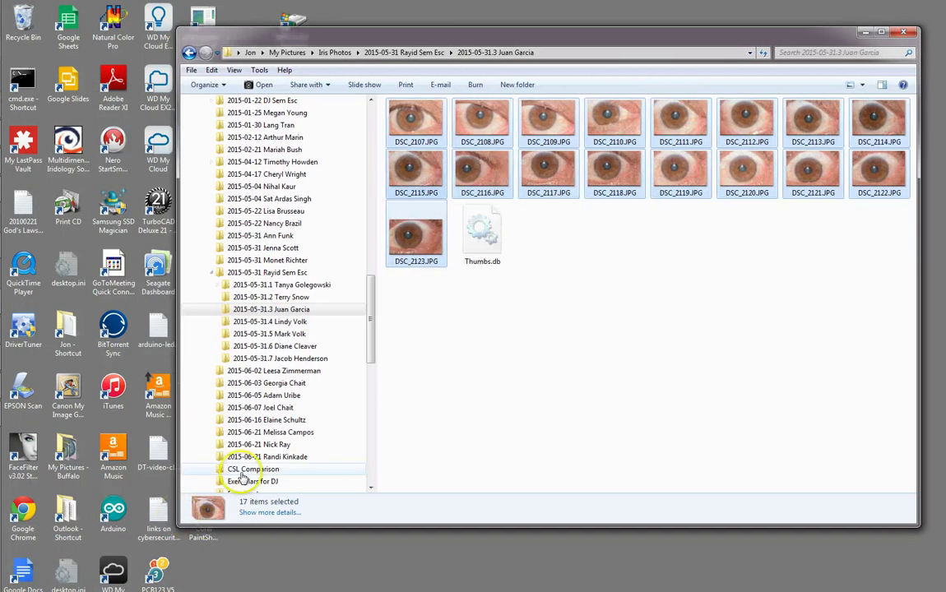
left_click(864, 85)
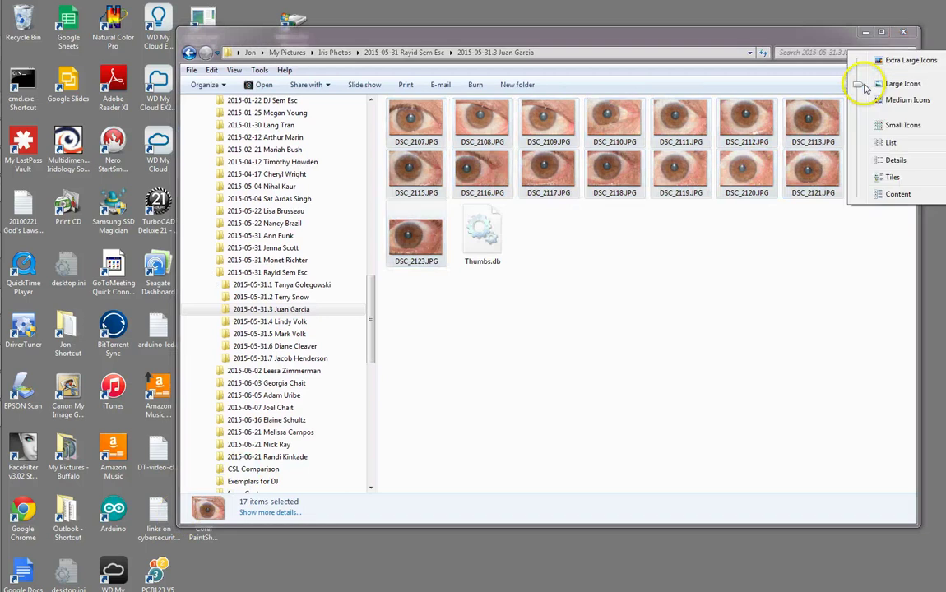
left_click(900, 61)
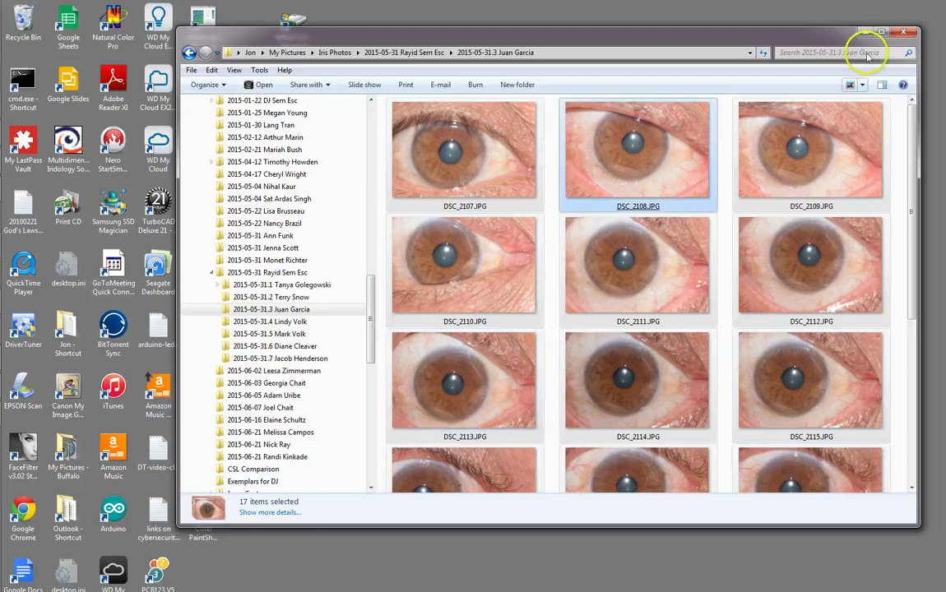
double_click(792, 31)
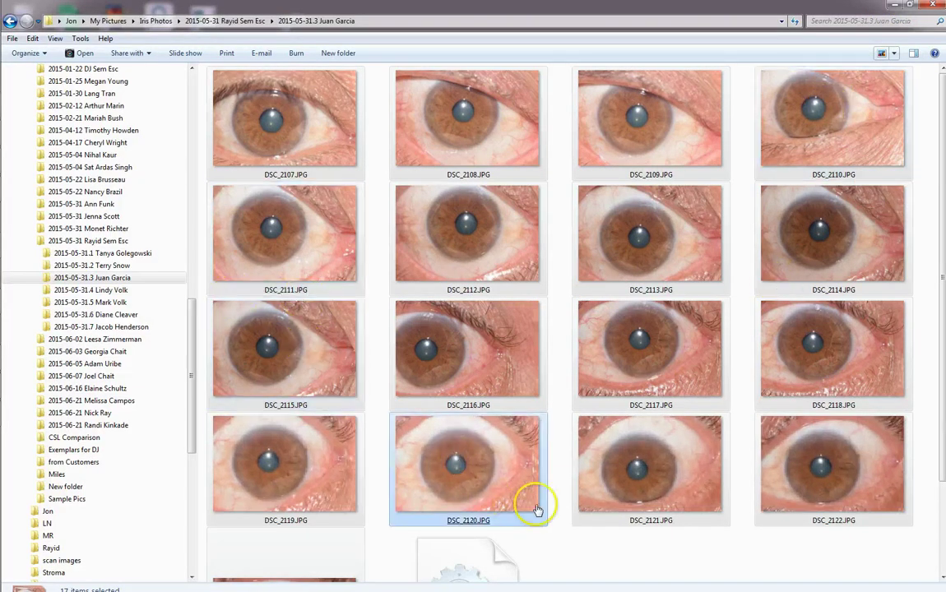
left_click(665, 546)
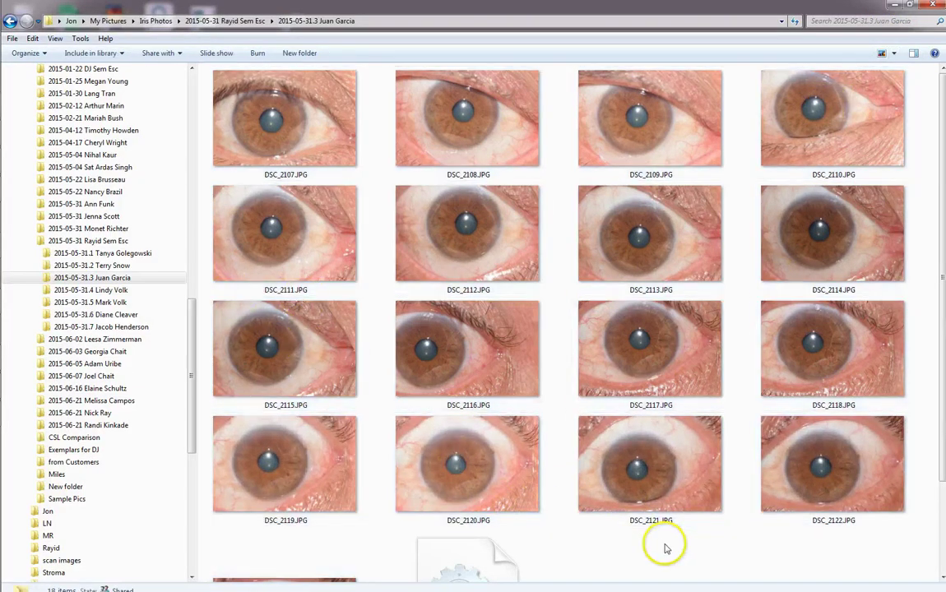
left_click(467, 238)
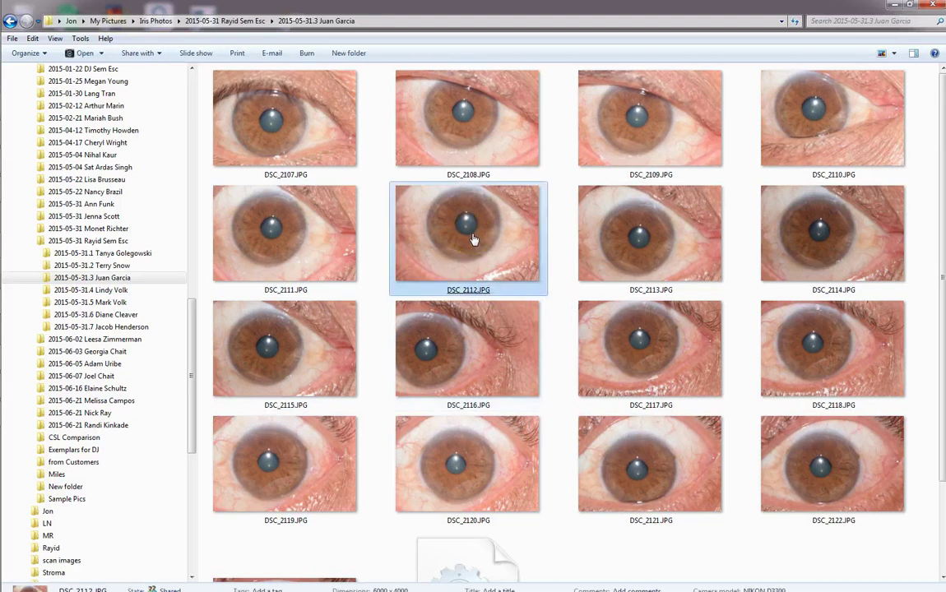
right_click(473, 238)
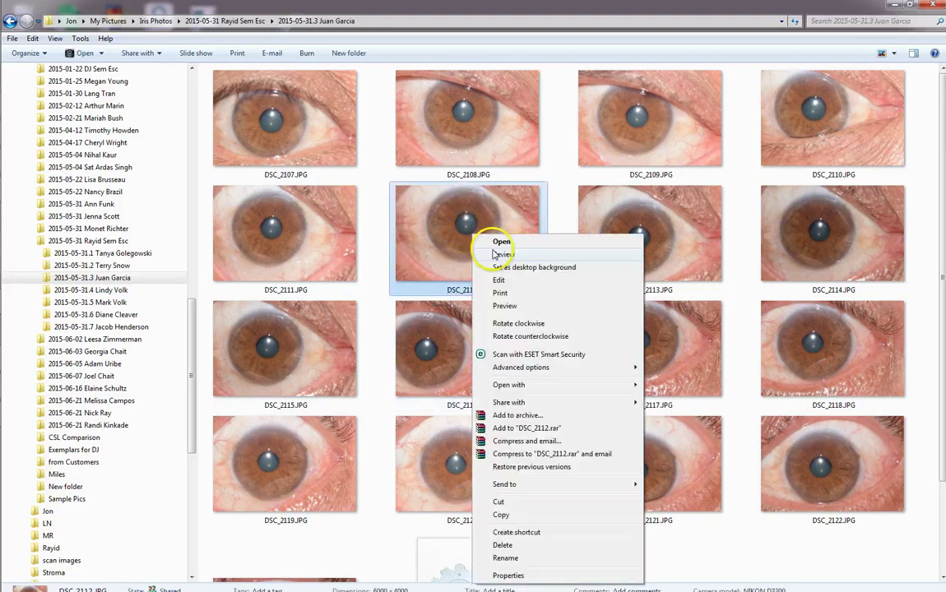
left_click(517, 576)
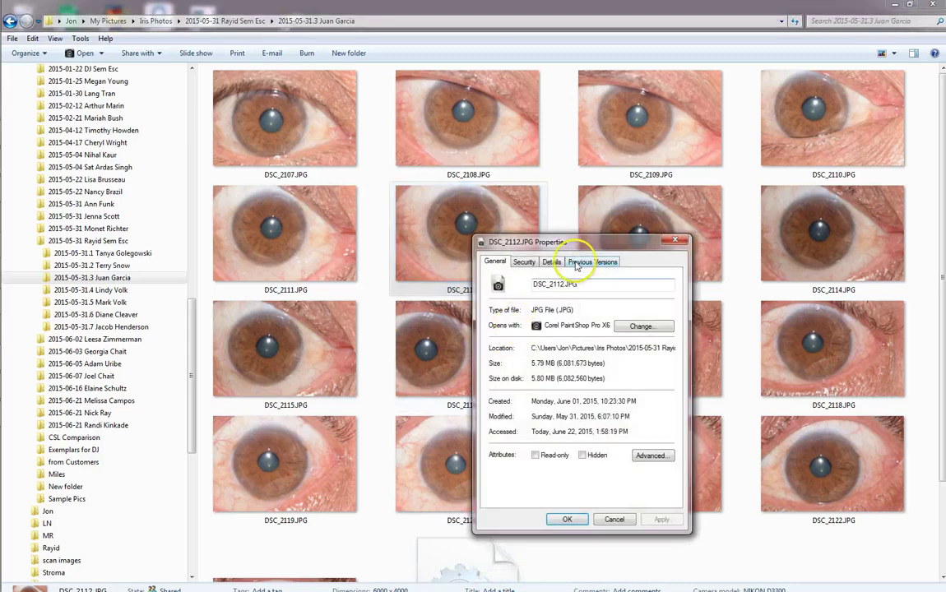
left_click(551, 263)
scroll(658, 428, "down", 5)
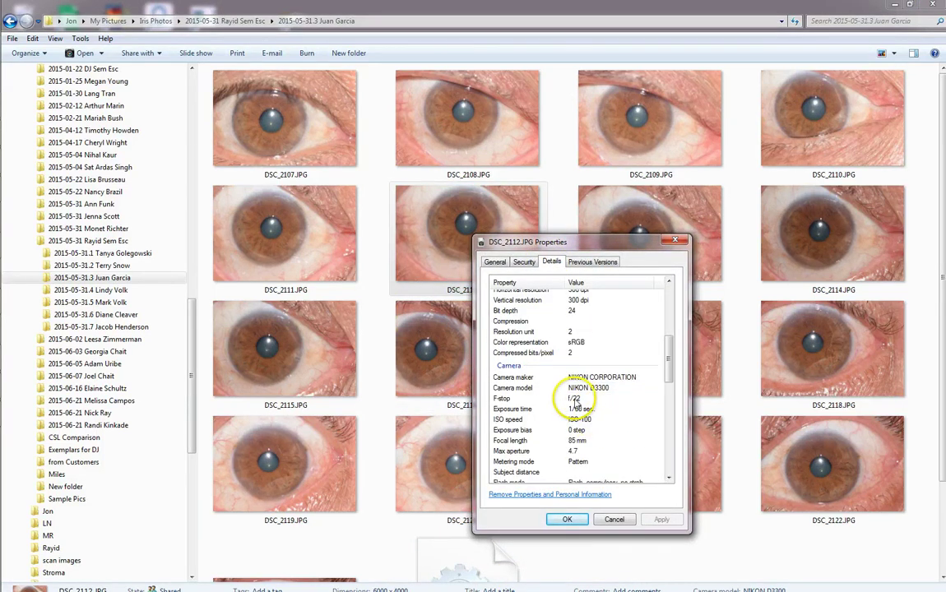
left_click(567, 520)
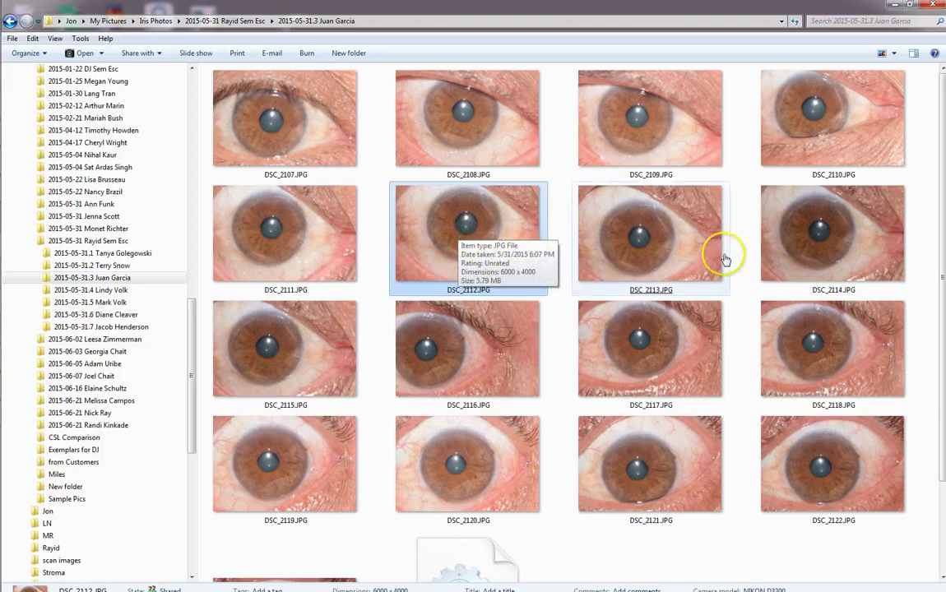
left_click(679, 375)
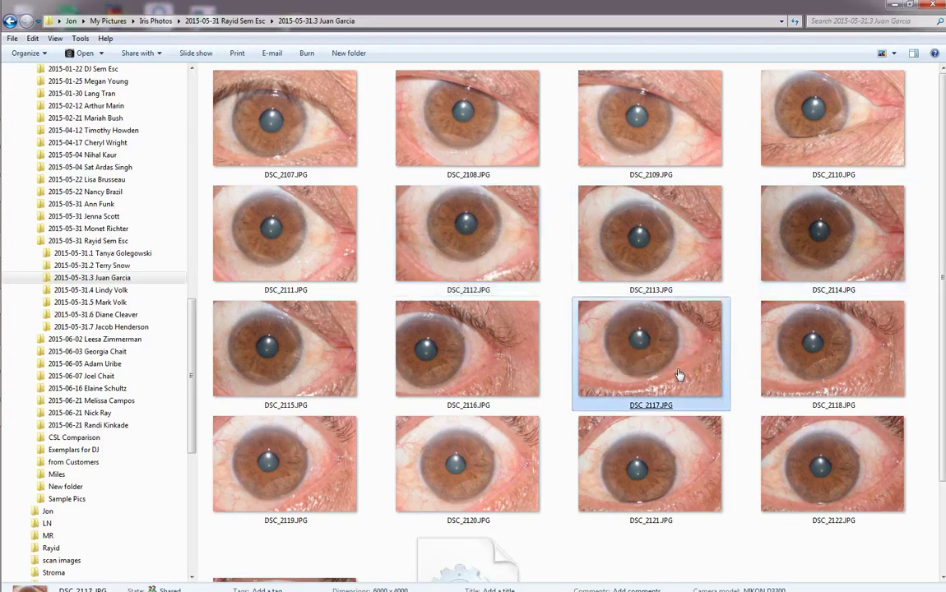
right_click(679, 375)
left_click(713, 360)
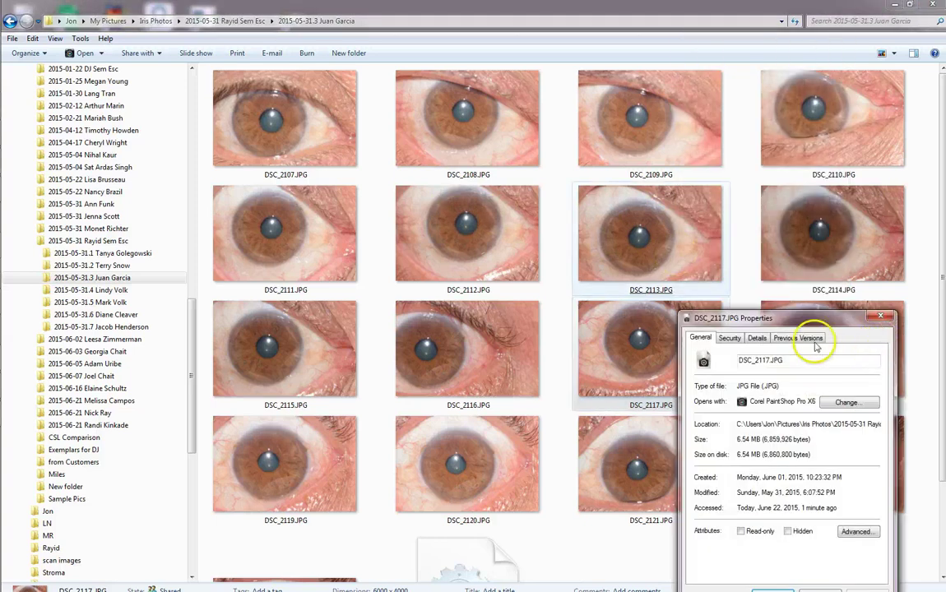
left_click(758, 338)
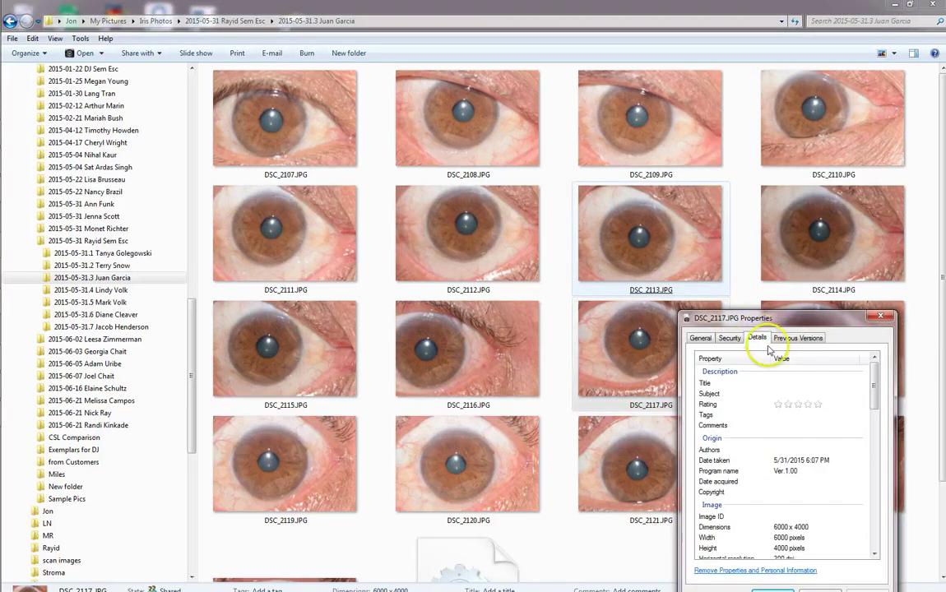
left_click(876, 492)
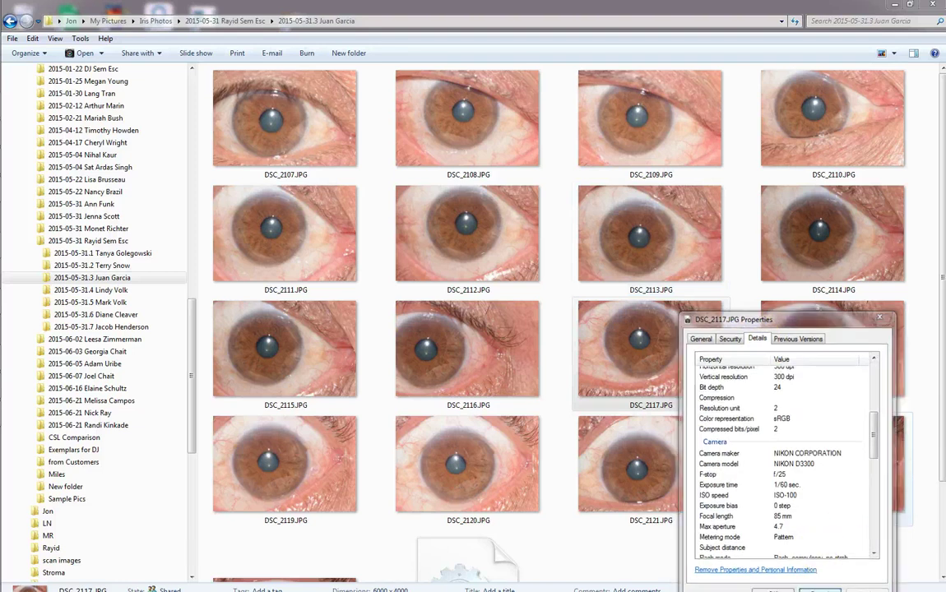
key("Escape")
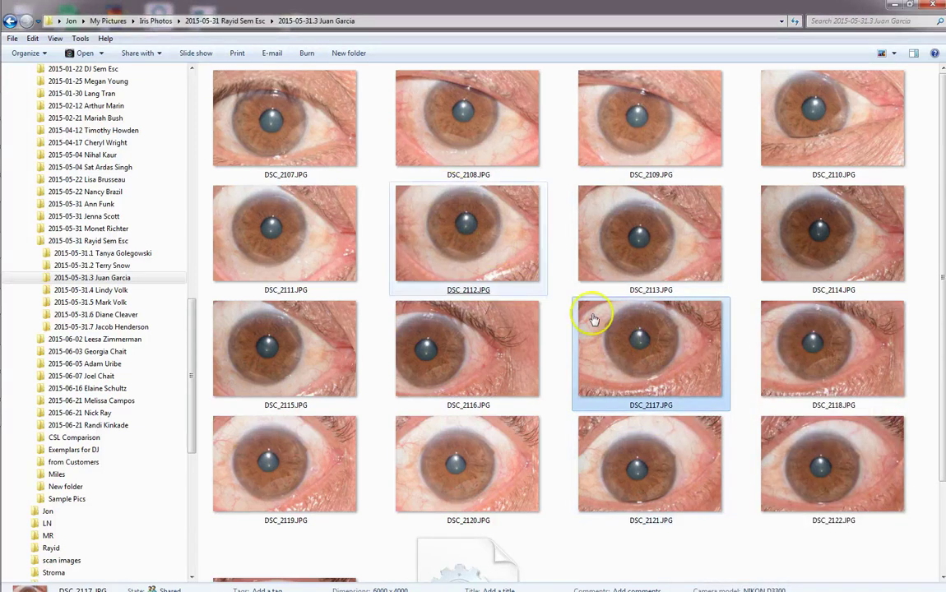
mouse_move(719, 368)
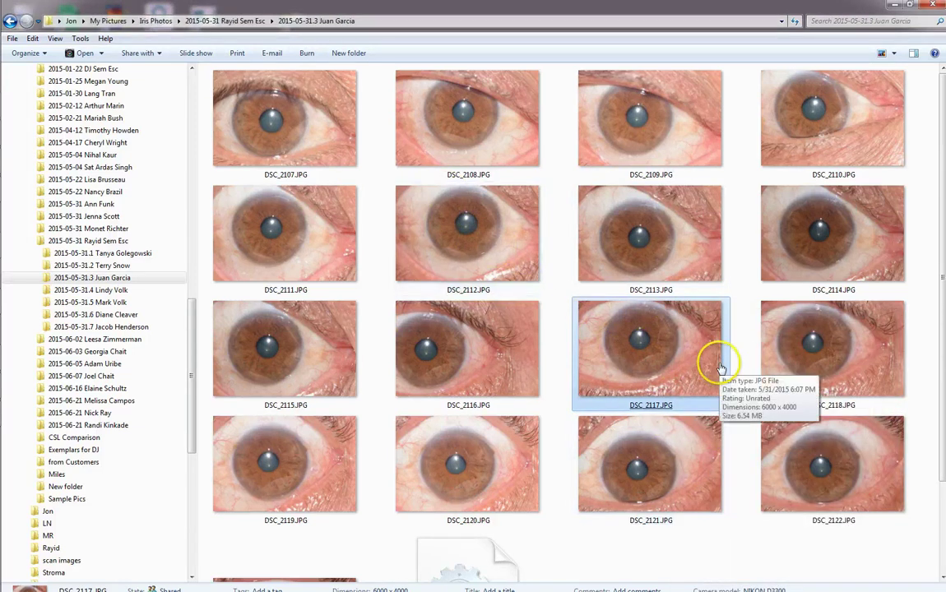
left_click(858, 354)
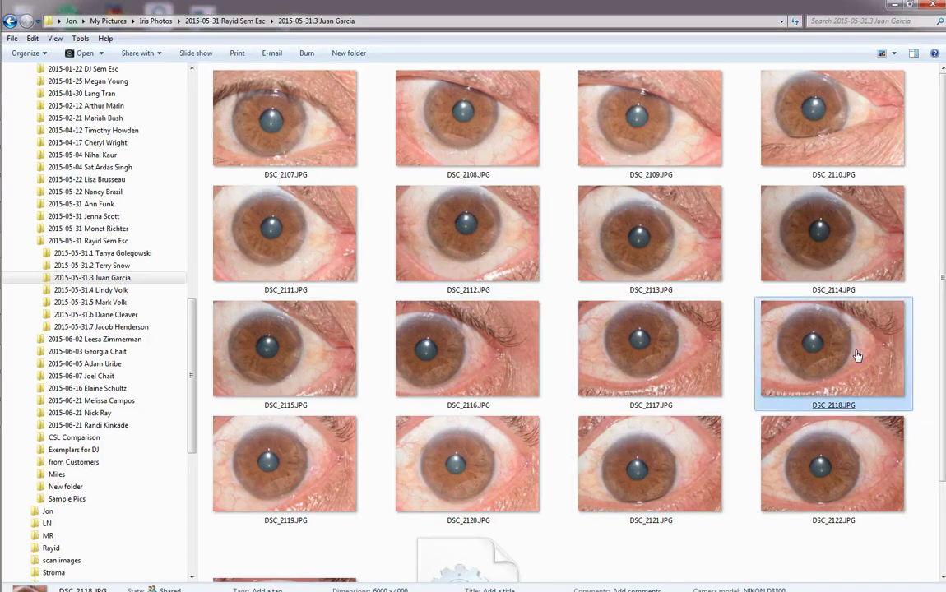
key("shift+F10")
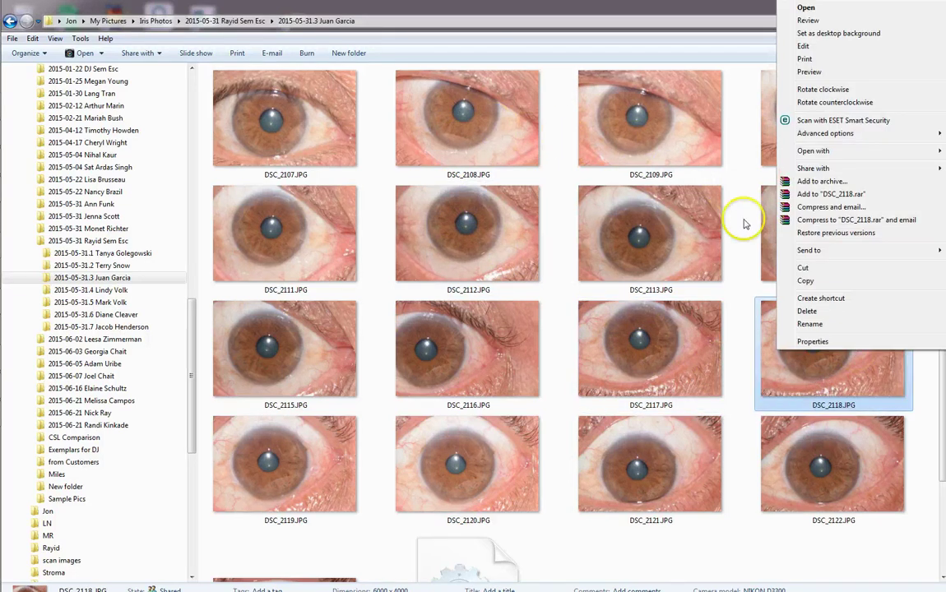
left_click(812, 340)
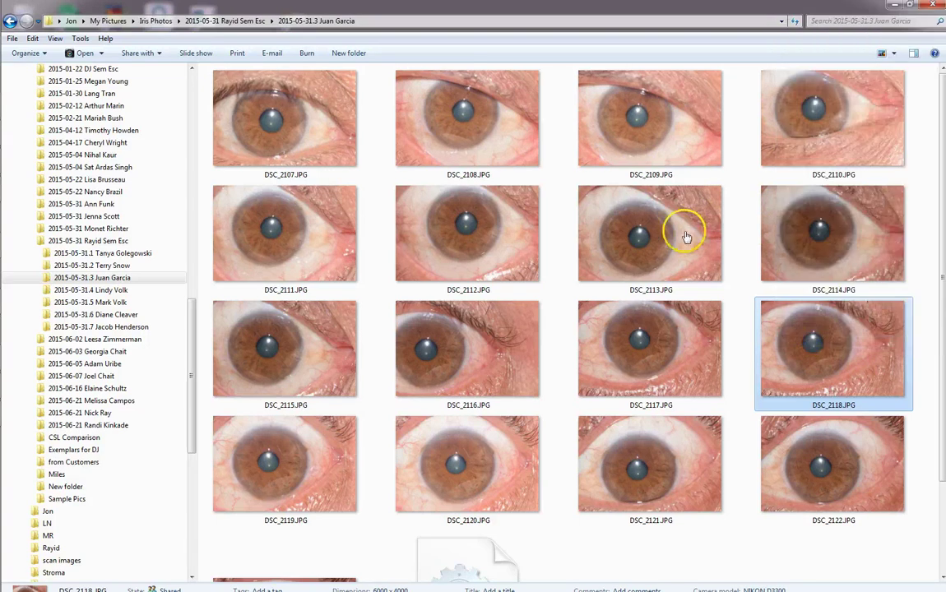
left_click(807, 338)
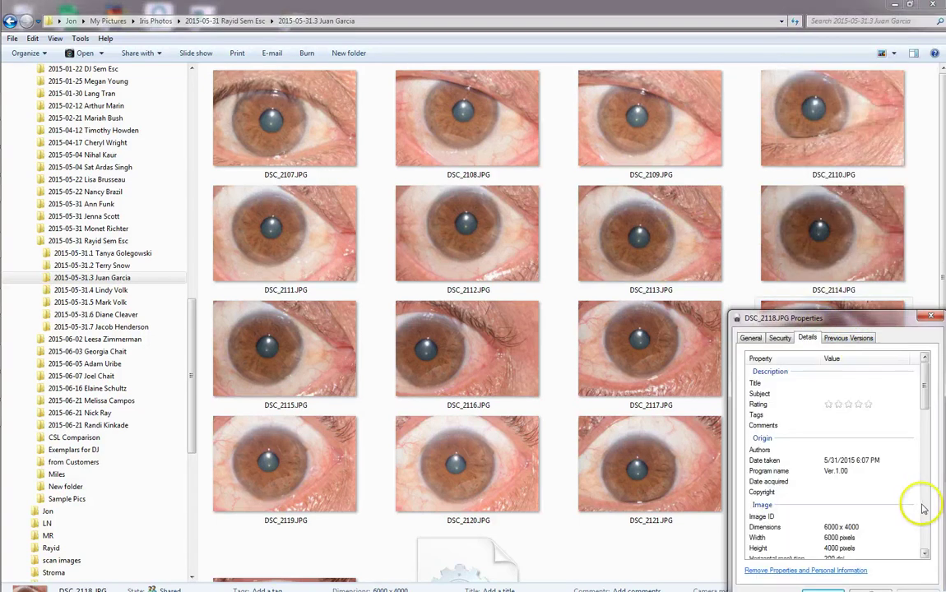
scroll(928, 506, "down", 5)
left_click(868, 589)
- Switch the 2015-05-31.3 folder to Details view and add an F-stop column
left_click(894, 53)
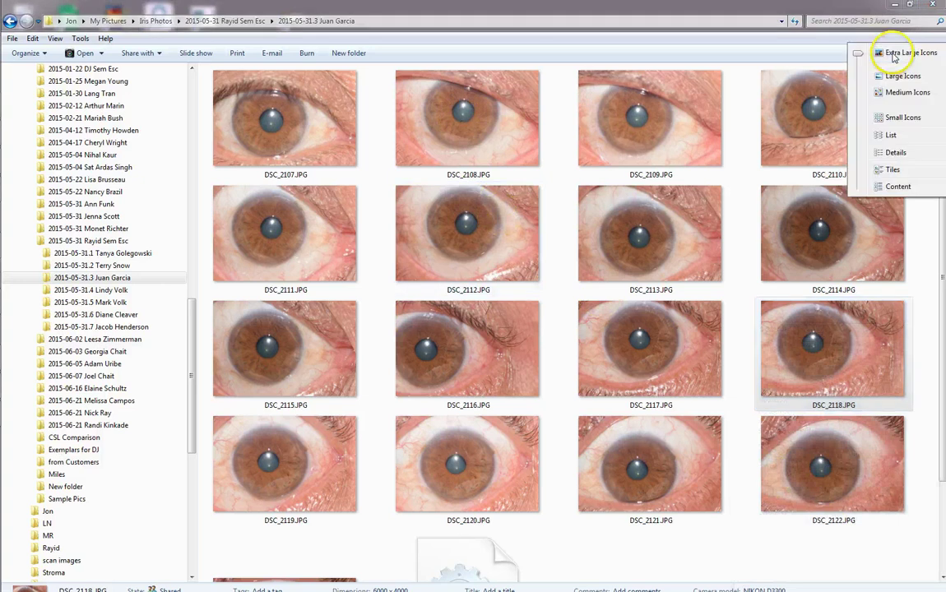
left_click(819, 147)
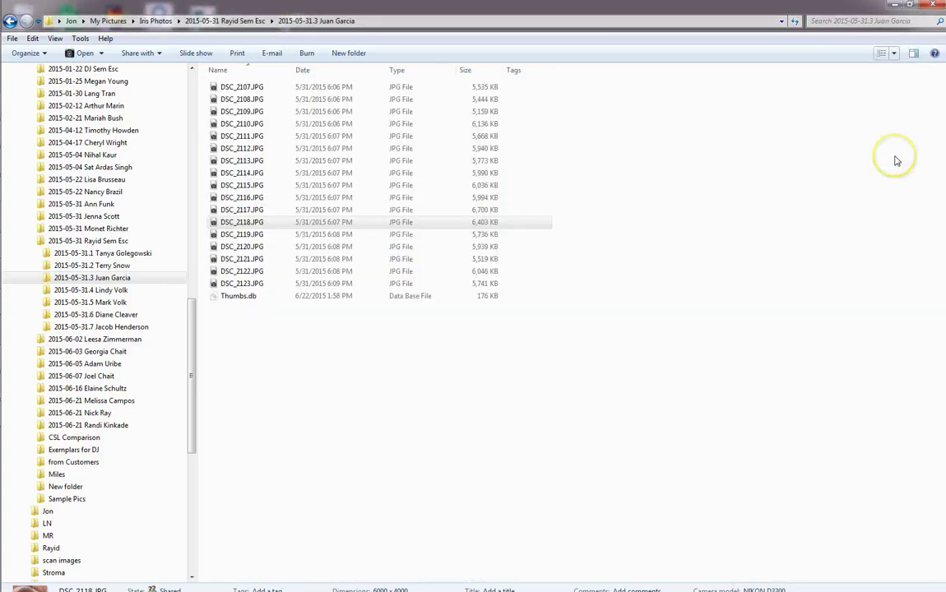
right_click(570, 72)
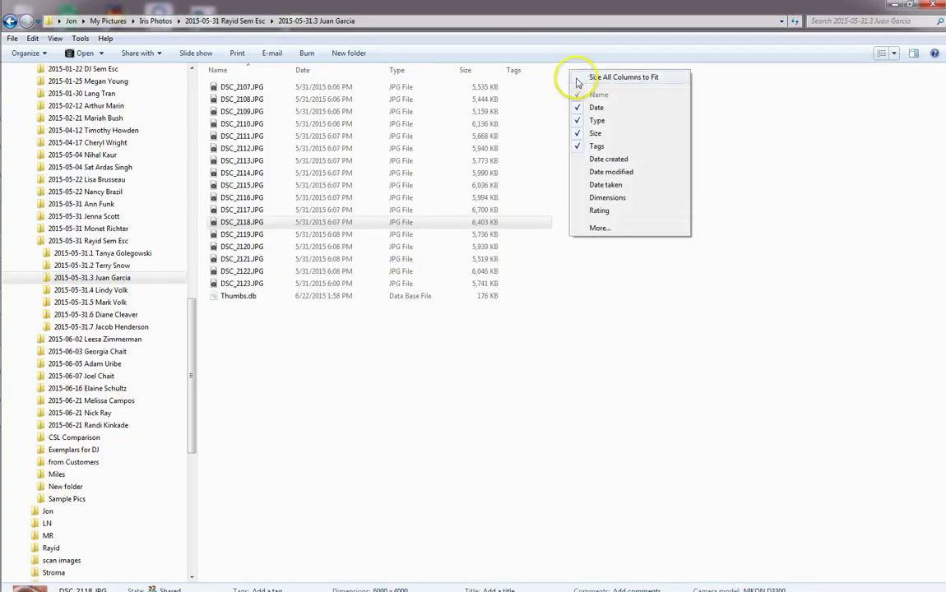
left_click(599, 228)
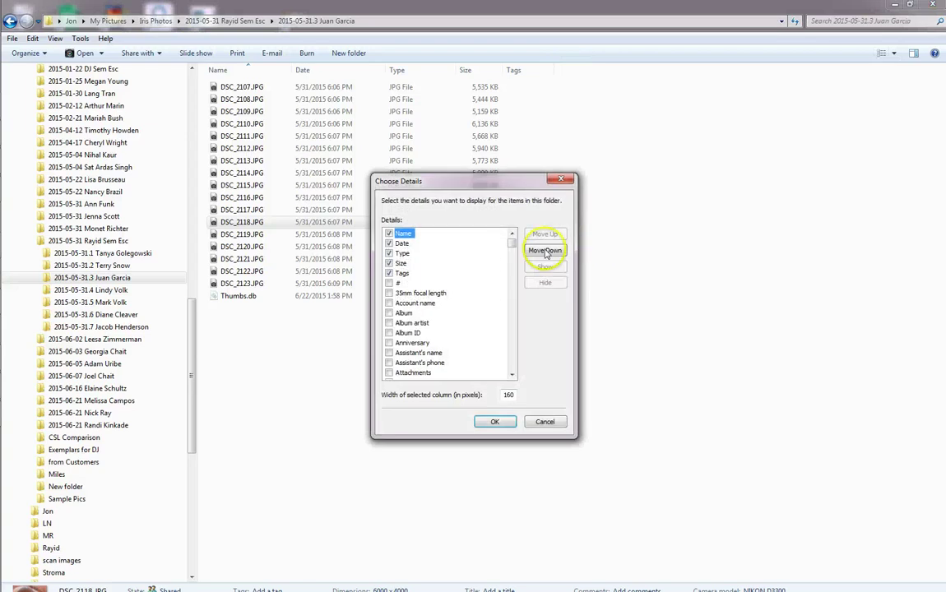
left_click_drag(511, 240, 518, 304)
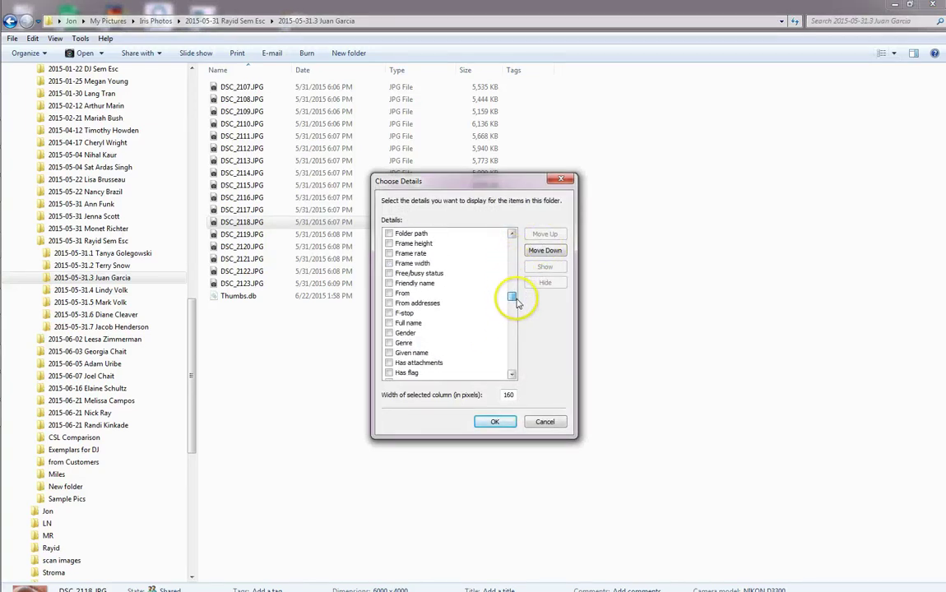
left_click(389, 313)
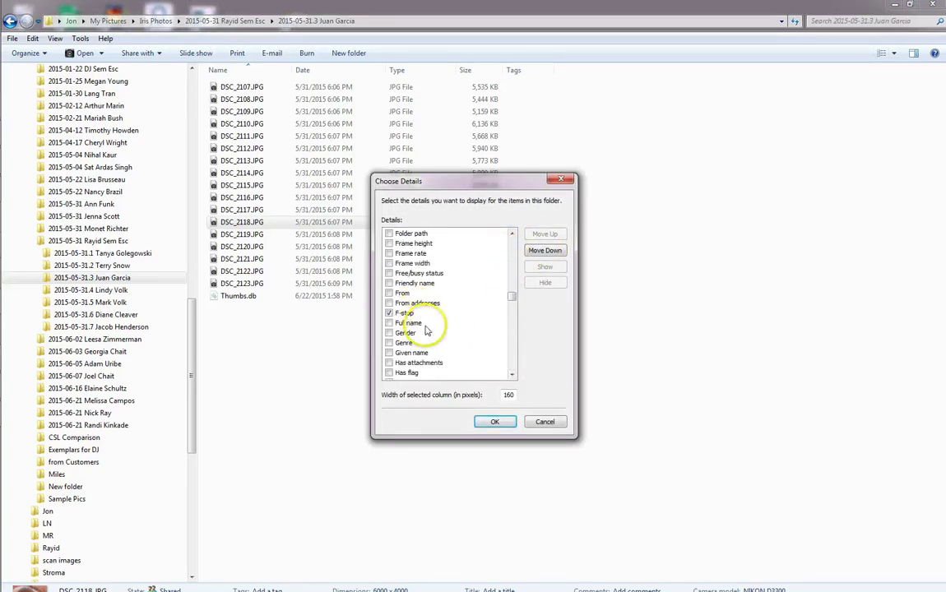
left_click(494, 422)
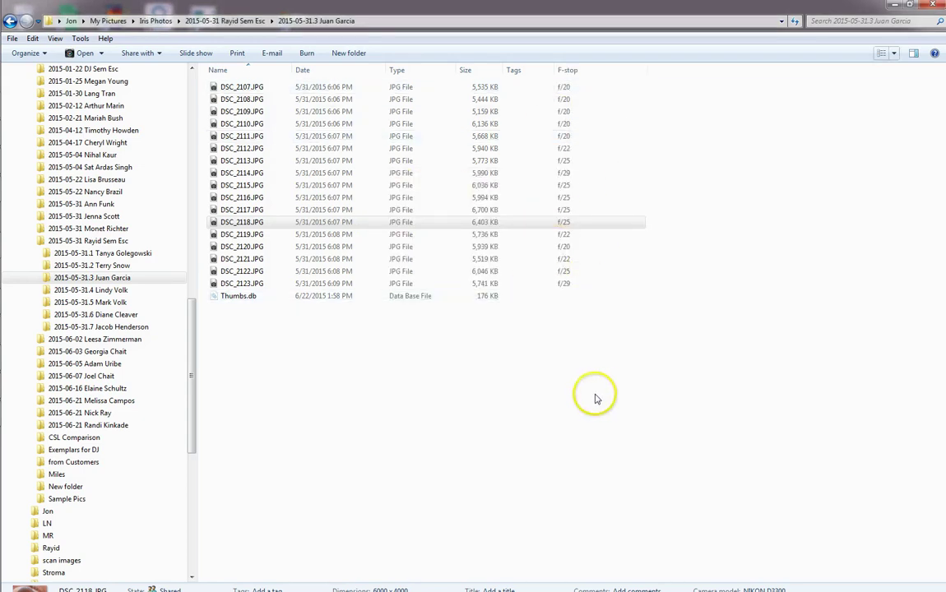
- View the 2015-05-31.4 folder as Details, then return to 2015-05-31.3
left_click(105, 292)
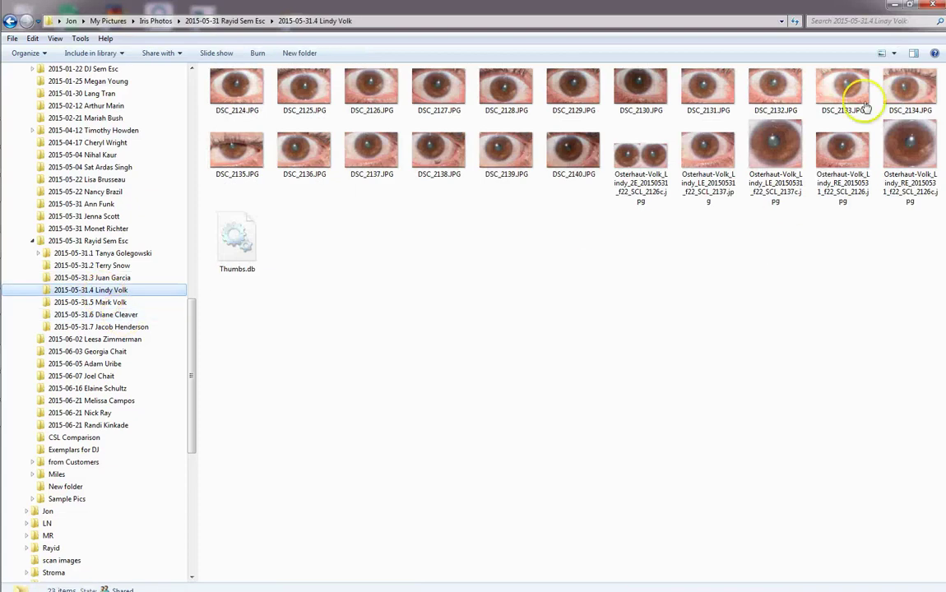
left_click(896, 53)
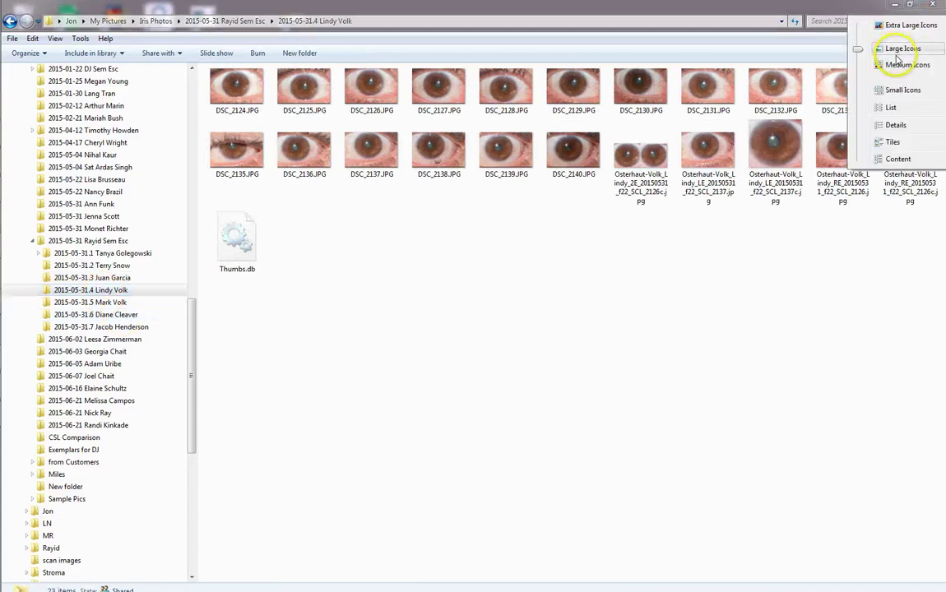
left_click(892, 125)
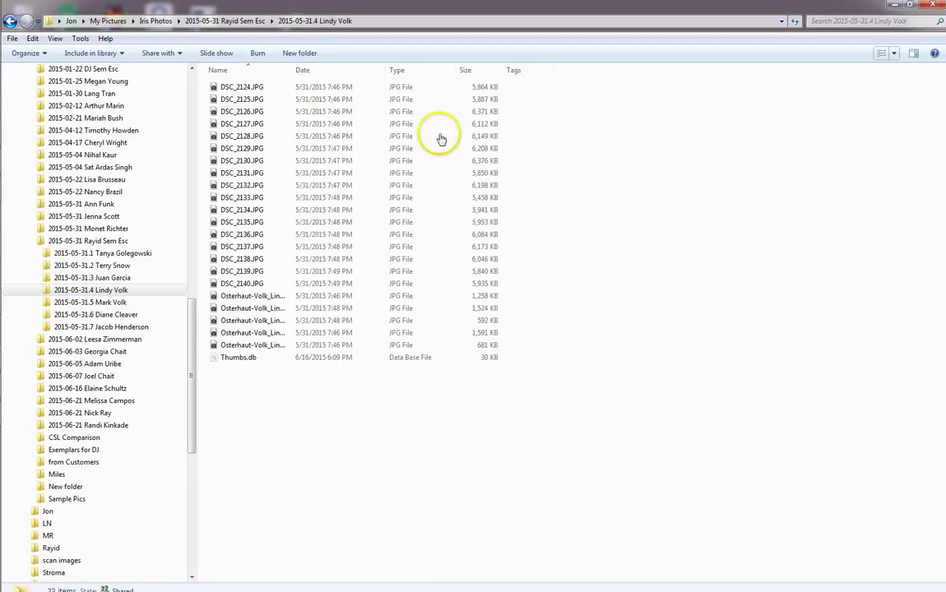
left_click(93, 279)
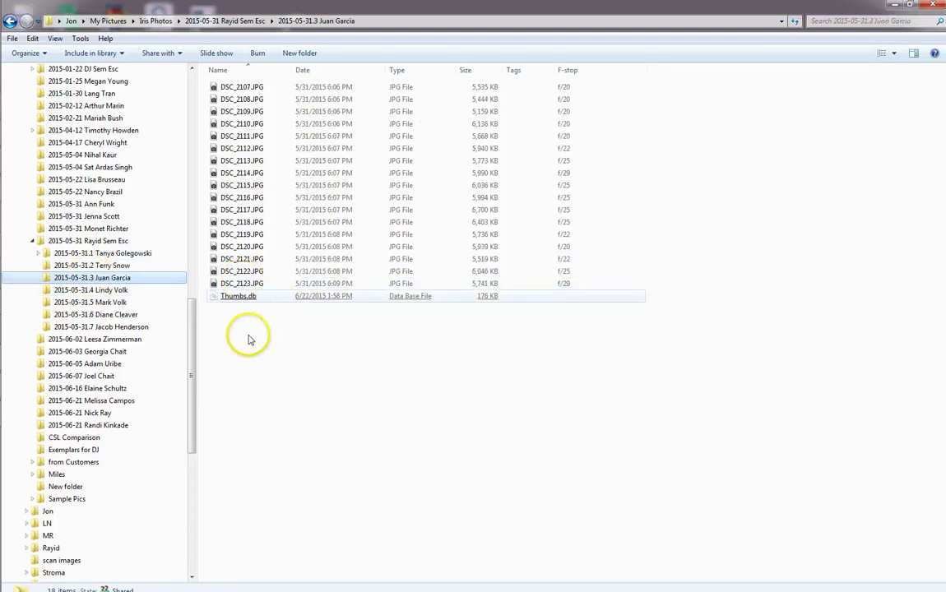
- Switch to Extra Large Icons and compare DSC_2113, DSC_2122 and DSC_2118
left_click(894, 53)
left_click_drag(857, 110, 841, 16)
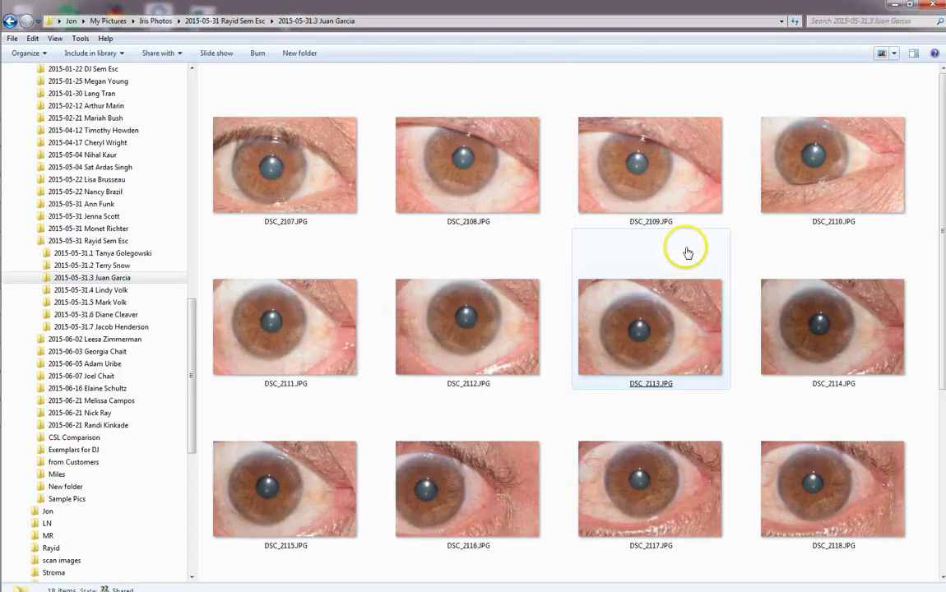
left_click(688, 252)
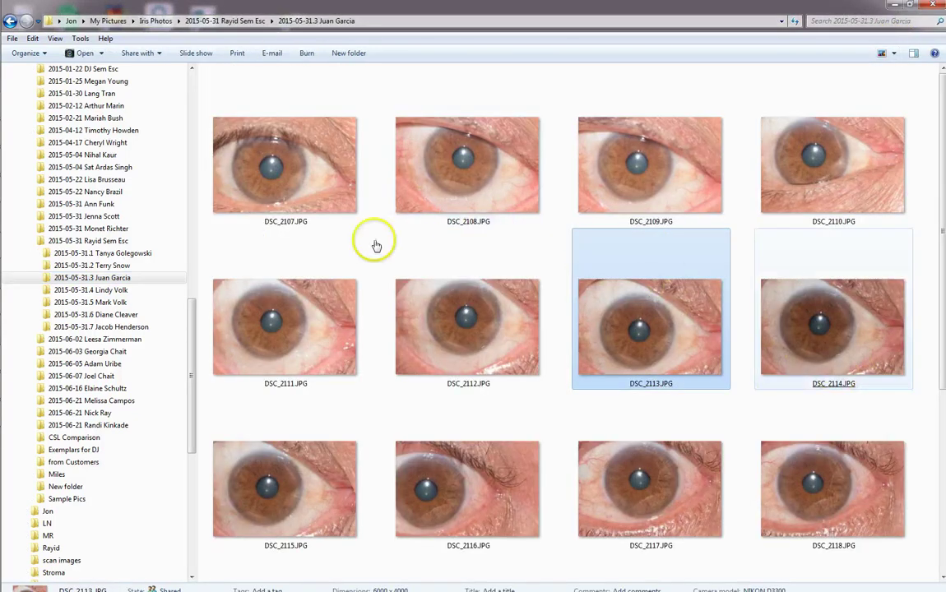
scroll(844, 374, "down", 3)
left_click(830, 427)
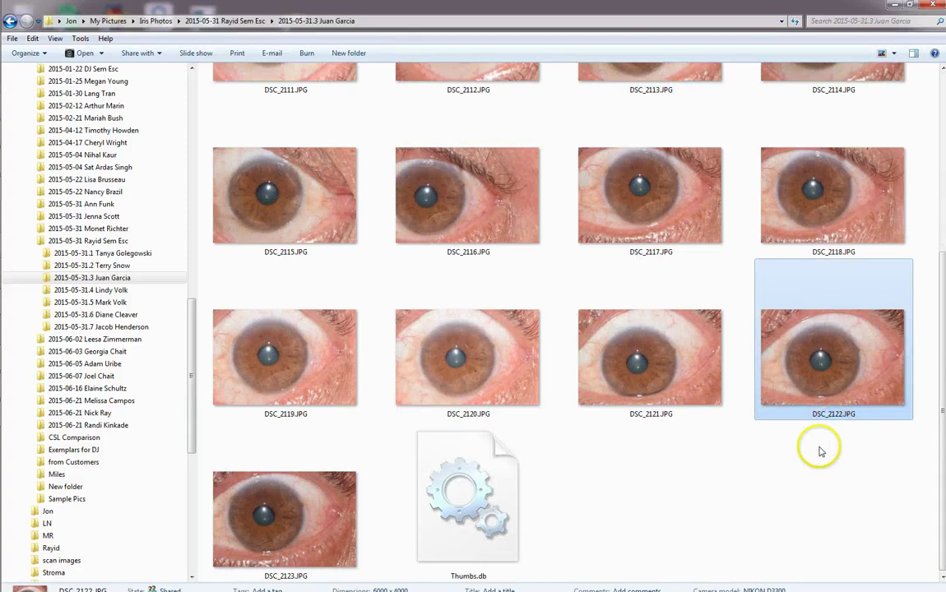
scroll(821, 453, "up", 4)
left_click(833, 436)
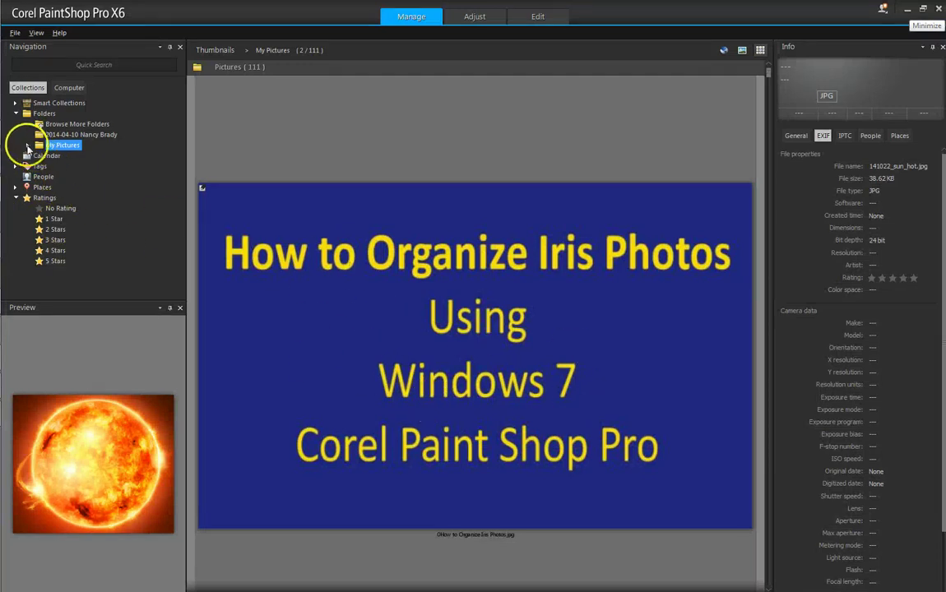
- Browse My Pictures > Iris Photos > 2015-05-31 > 2015-05-31.3 in the Manage Navigation tree
left_click(27, 147)
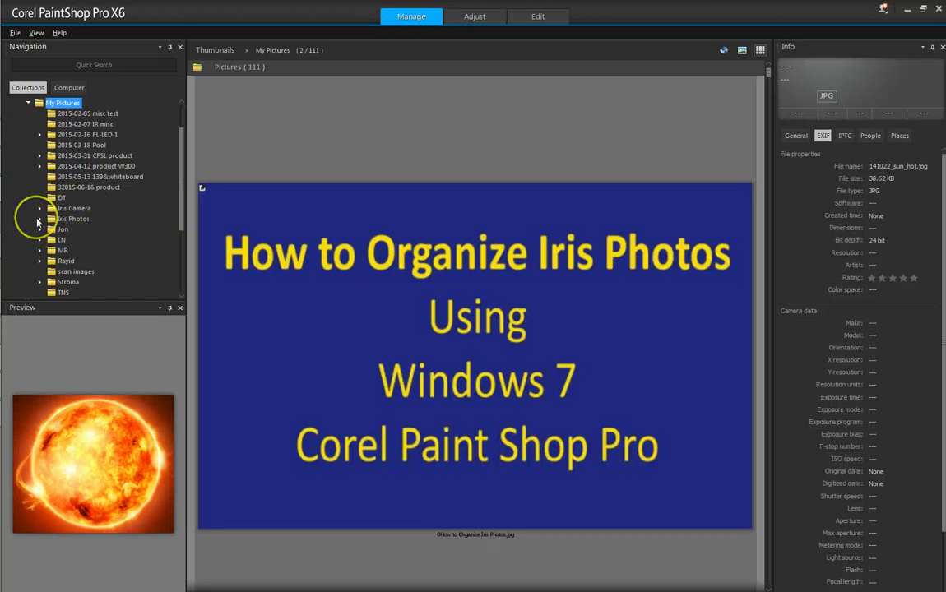
left_click(38, 218)
left_click(181, 278)
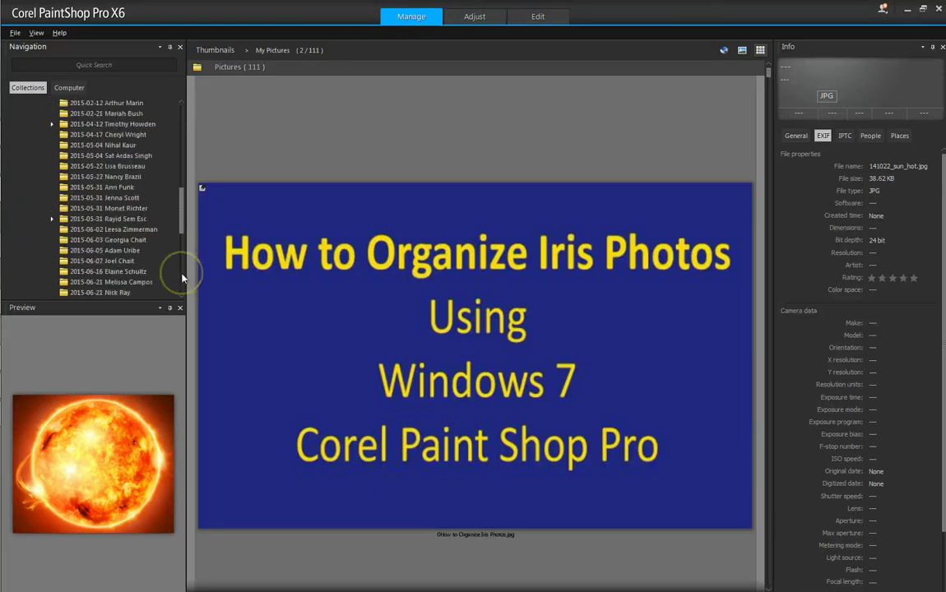
left_click(182, 278)
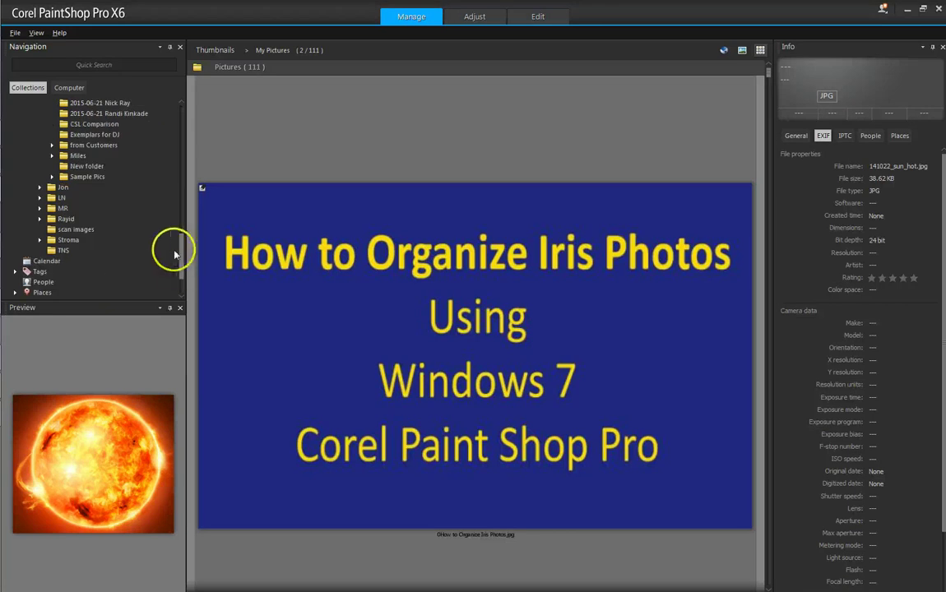
left_click_drag(181, 257, 182, 220)
left_click(52, 155)
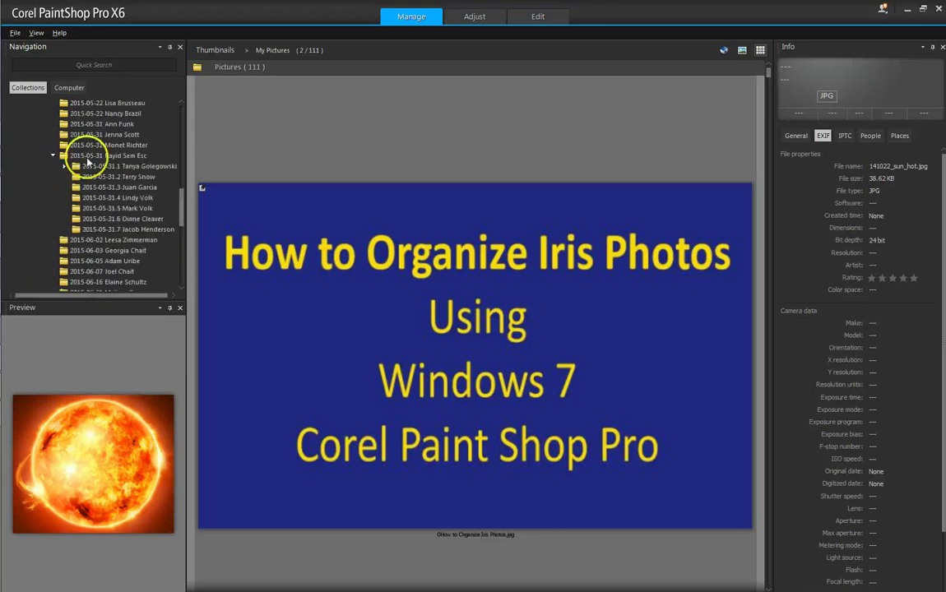
left_click(121, 188)
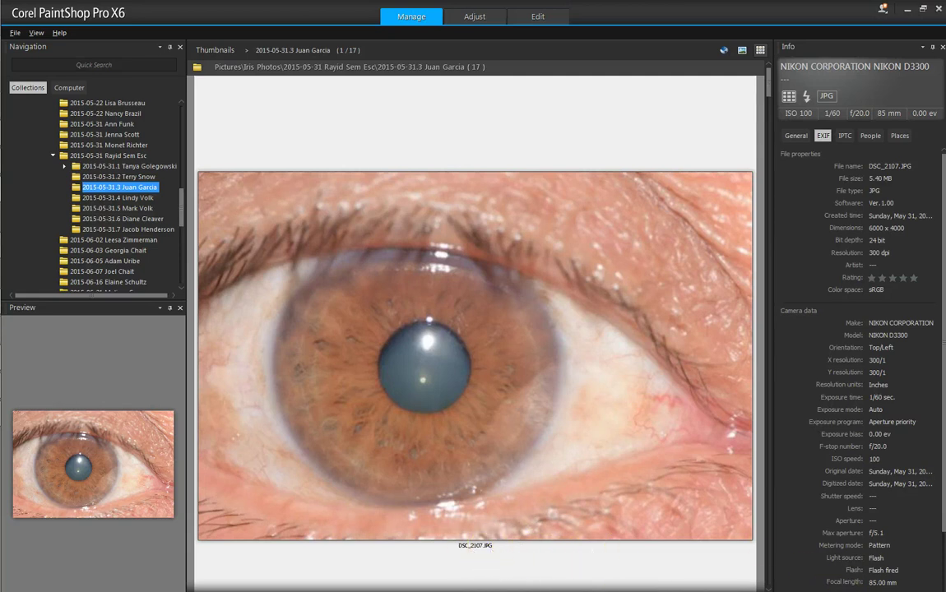
- Page forward through the eye photos to DSC_2112 and then DSC_2113
scroll(695, 522, "down", 1)
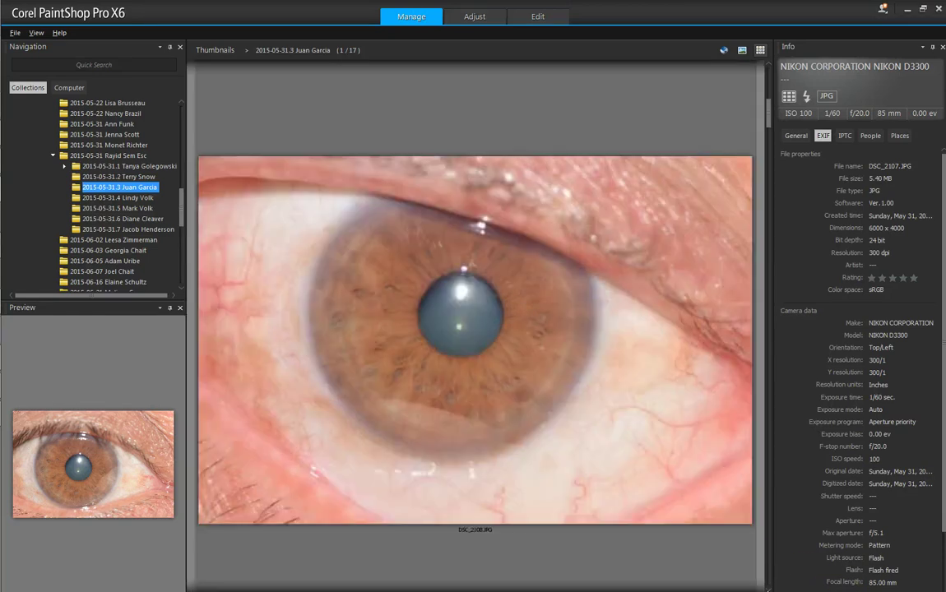
scroll(475, 340, "down", 1)
scroll(474, 340, "down", 1)
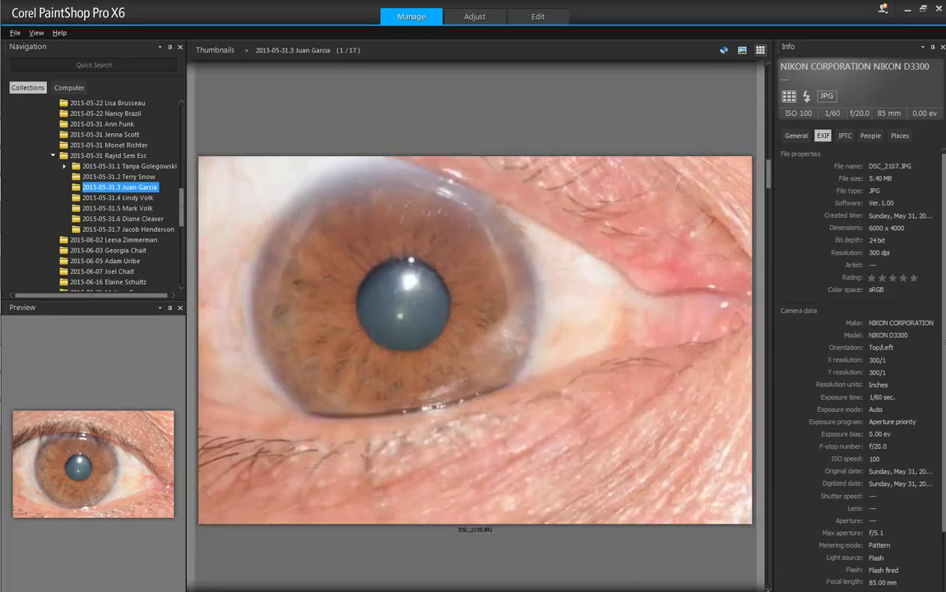
scroll(475, 339, "down", 1)
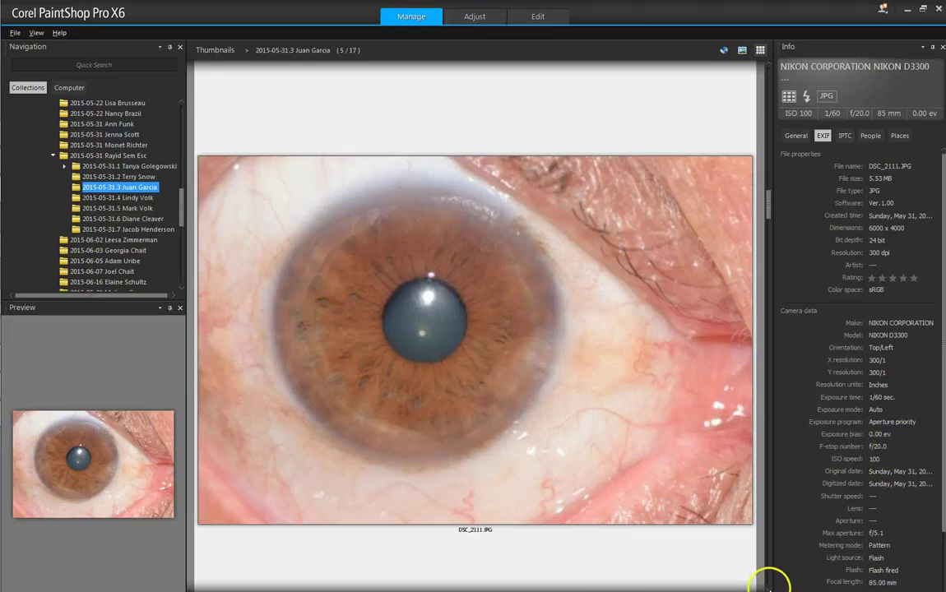
left_click(768, 588)
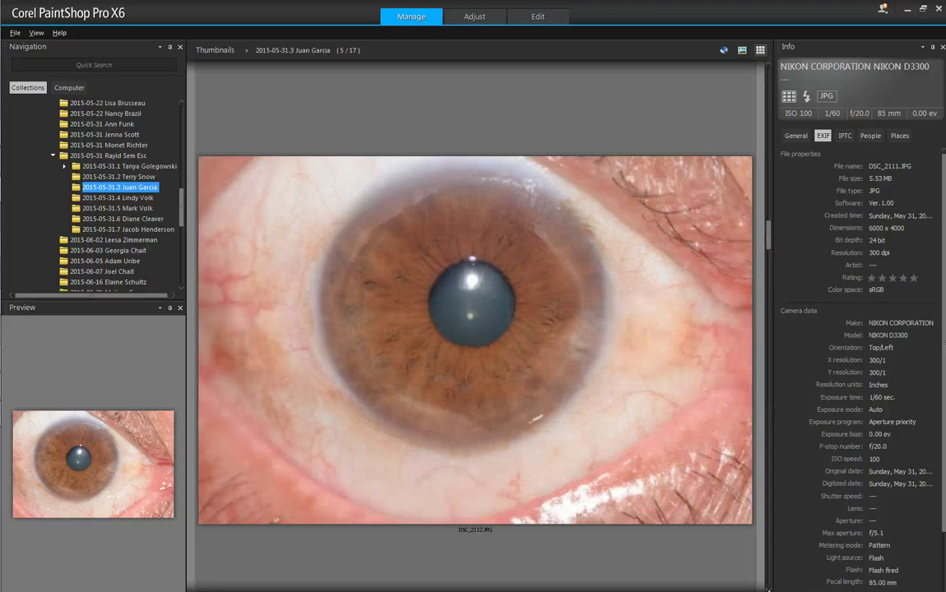
left_click(768, 587)
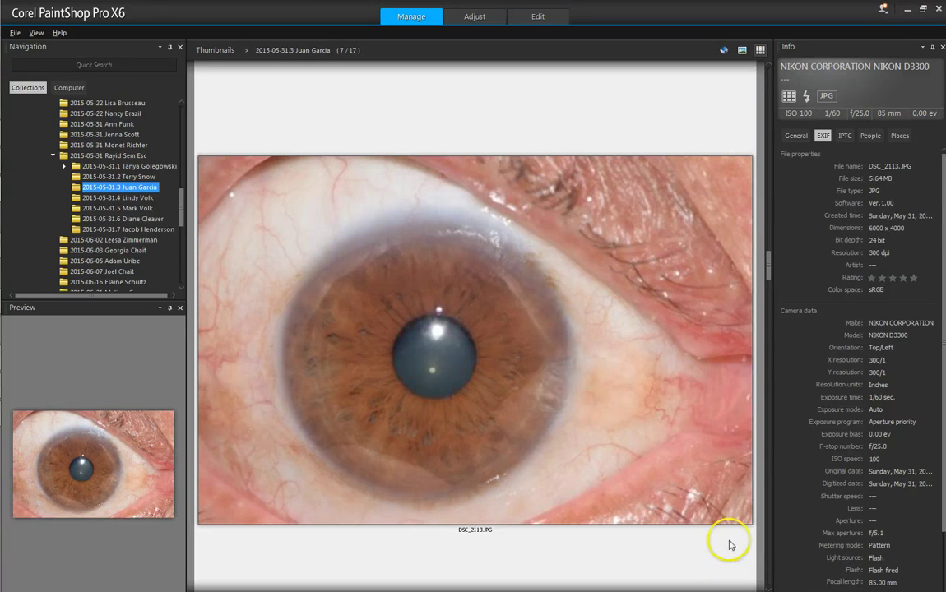
- Check the previous photo, then return to DSC_2113 (f/25) and review it
left_click(770, 68)
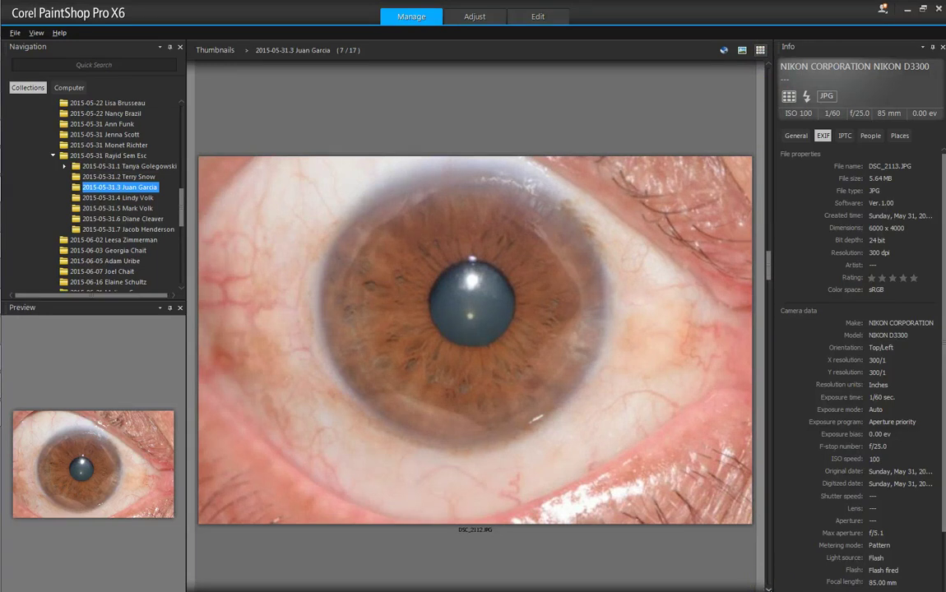
scroll(475, 340, "down", 1)
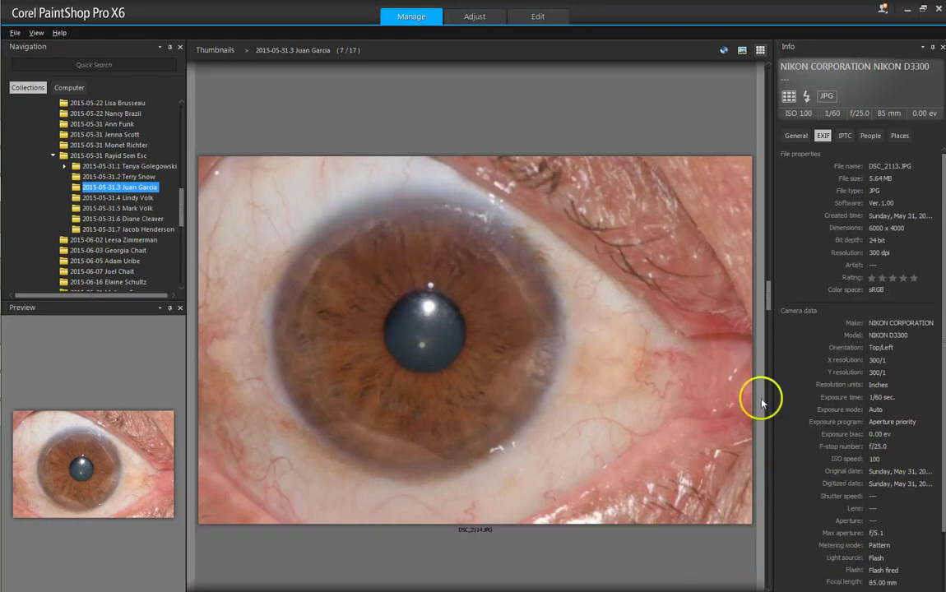
left_click(760, 50)
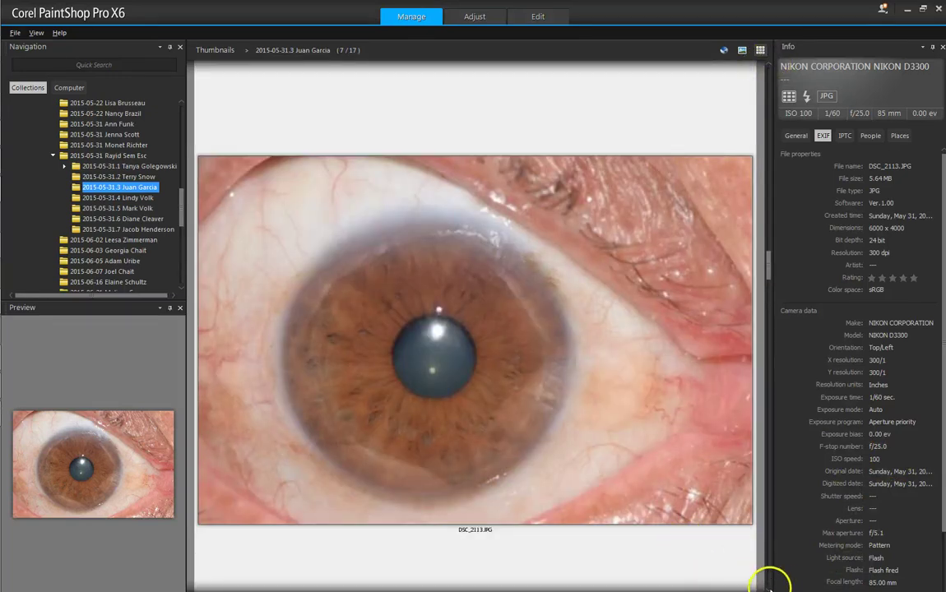
scroll(769, 582, "down", 1)
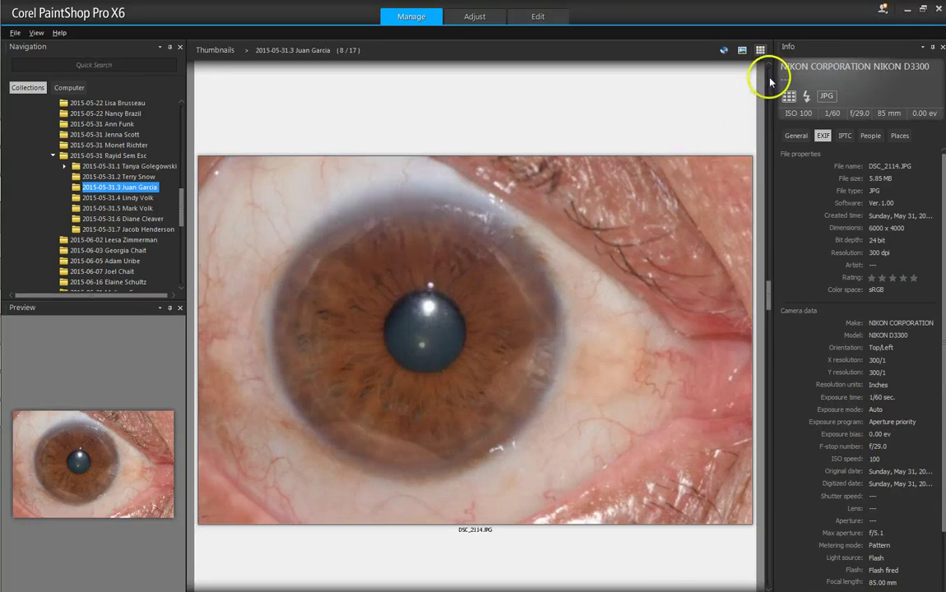
scroll(769, 80, "up", 1)
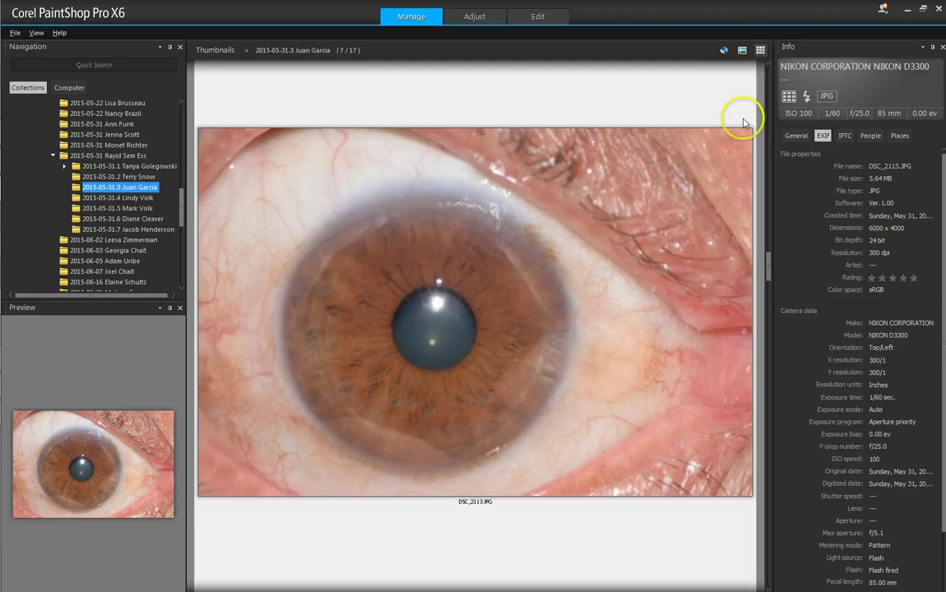
scroll(691, 86, "up", 1)
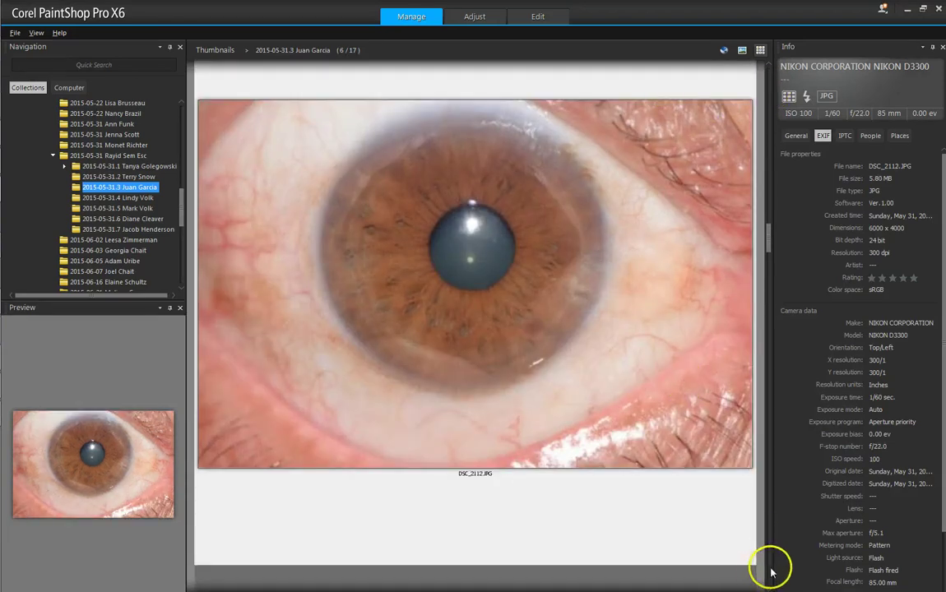
scroll(766, 568, "down", 1)
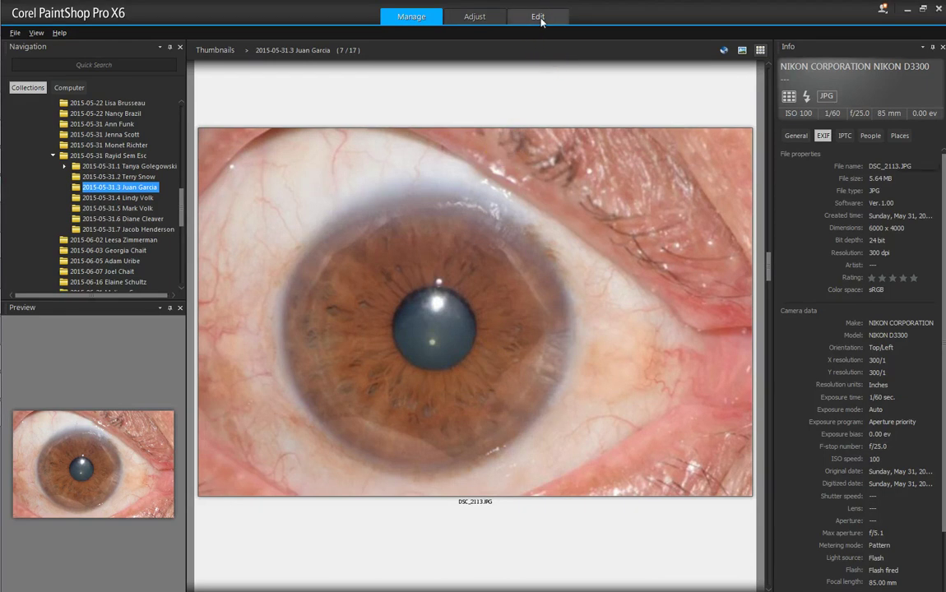
left_click(539, 18)
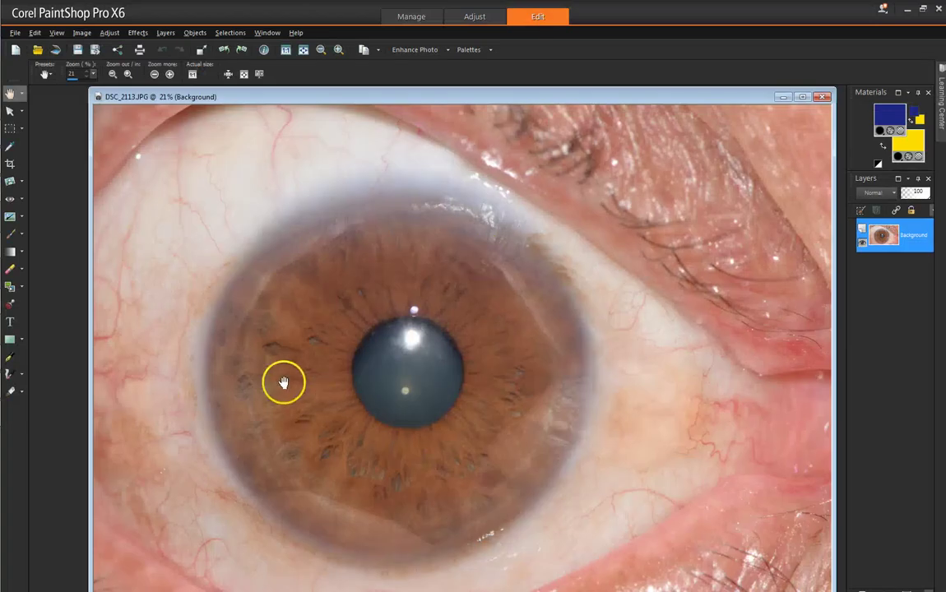
scroll(321, 380, "up", 2)
scroll(321, 380, "up", 2)
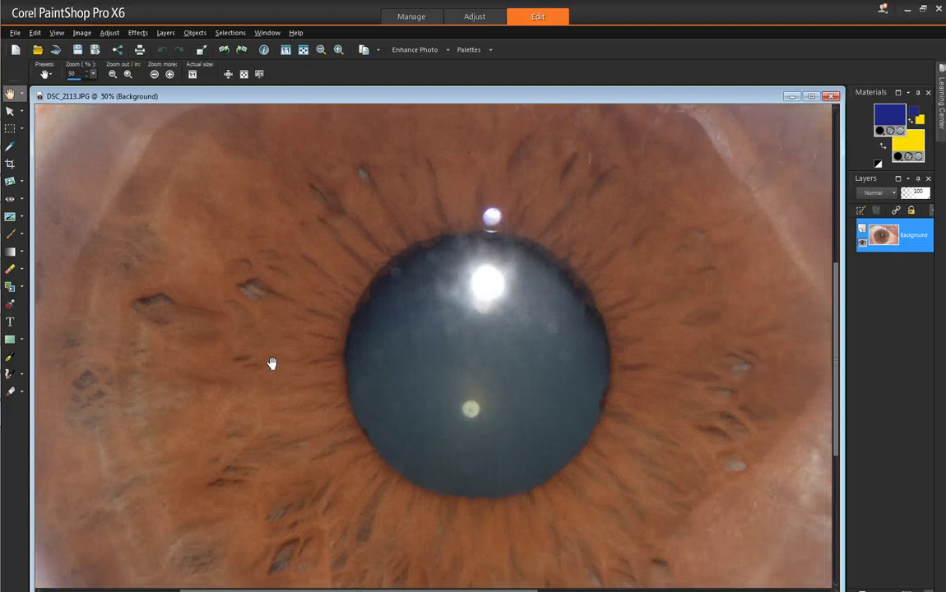
scroll(272, 362, "down", 2)
scroll(300, 355, "down", 1)
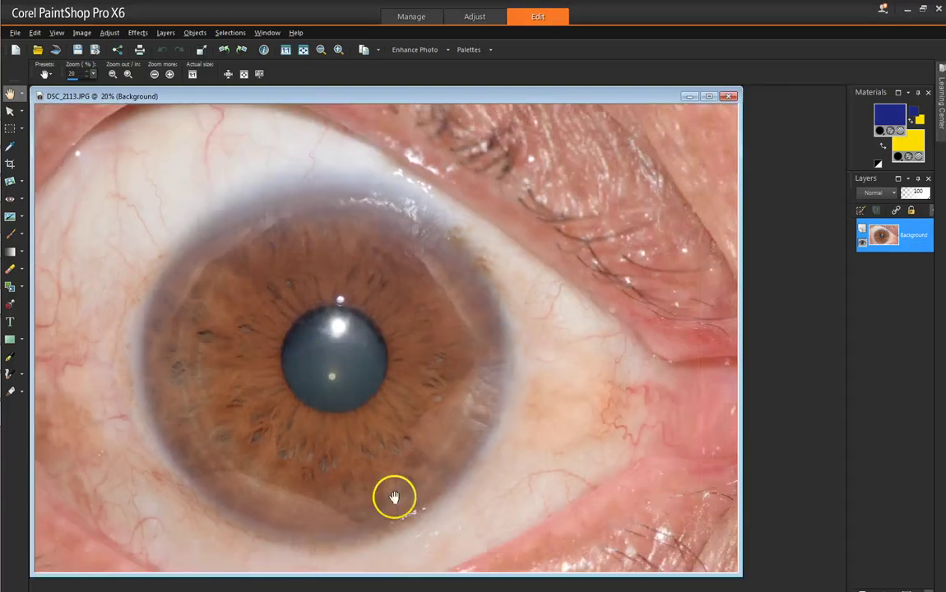
- Return to Manage and page through the eye photos, stepping back to DSC_2117
left_click(411, 18)
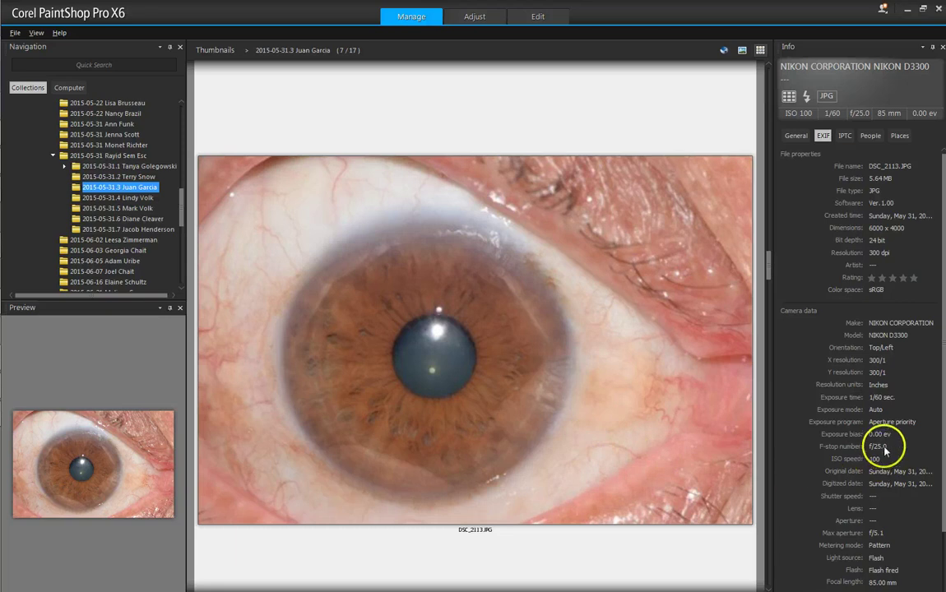
left_click(769, 570)
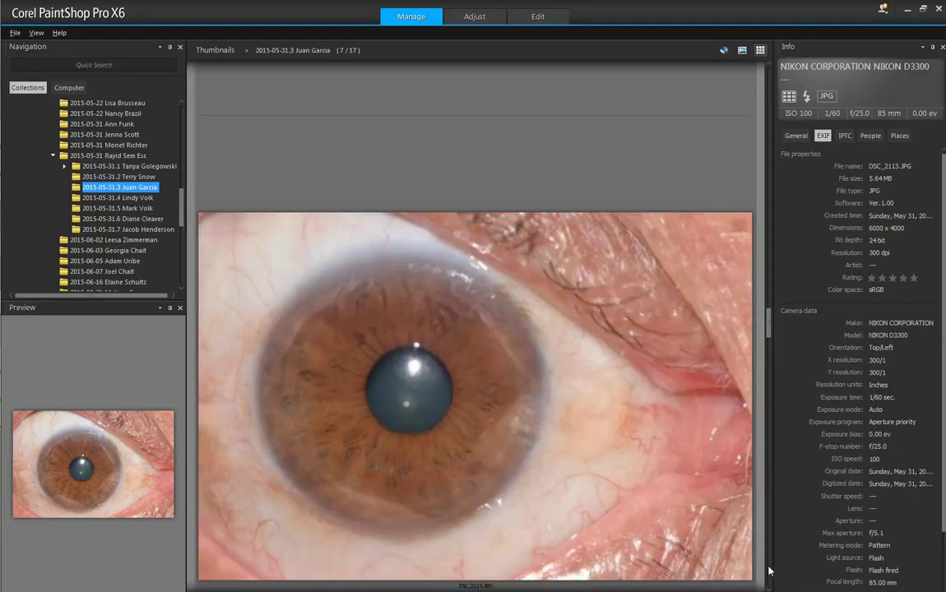
left_click(769, 570)
left_click(769, 570)
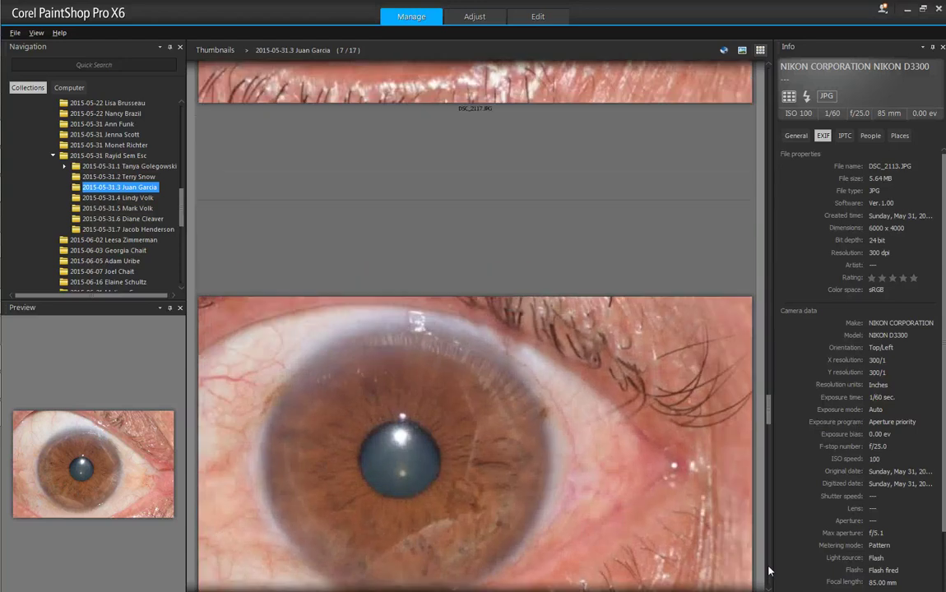
left_click(769, 387)
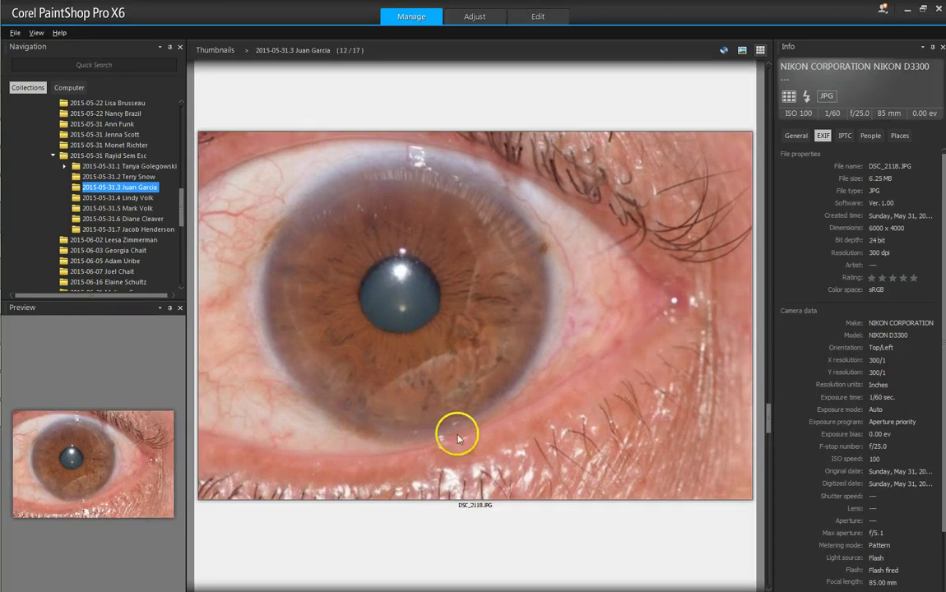
- Magnify a detail, step forward through DSC_2119 to DSC_2123, then go back to DSC_2122
left_click(606, 438)
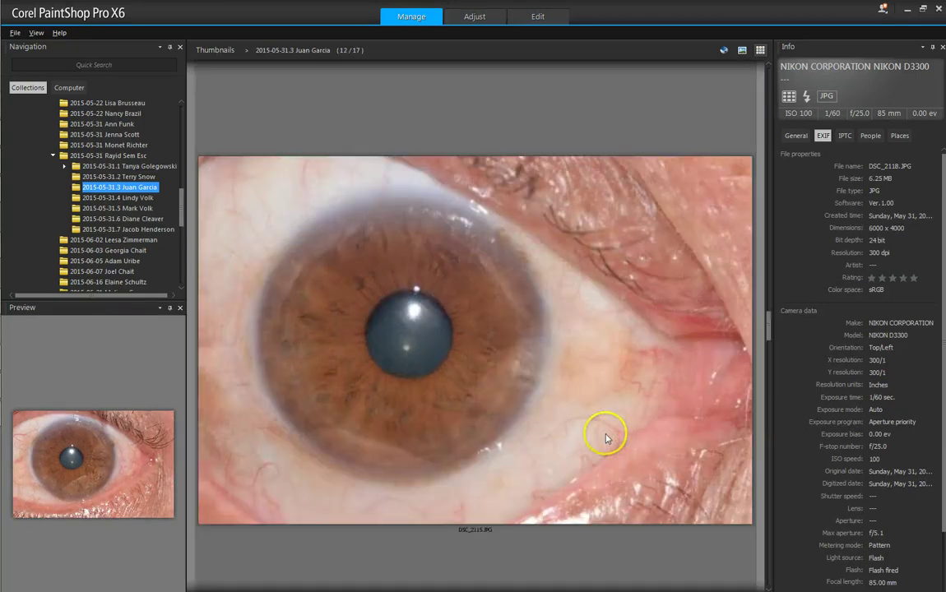
left_click(606, 439)
key("Right")
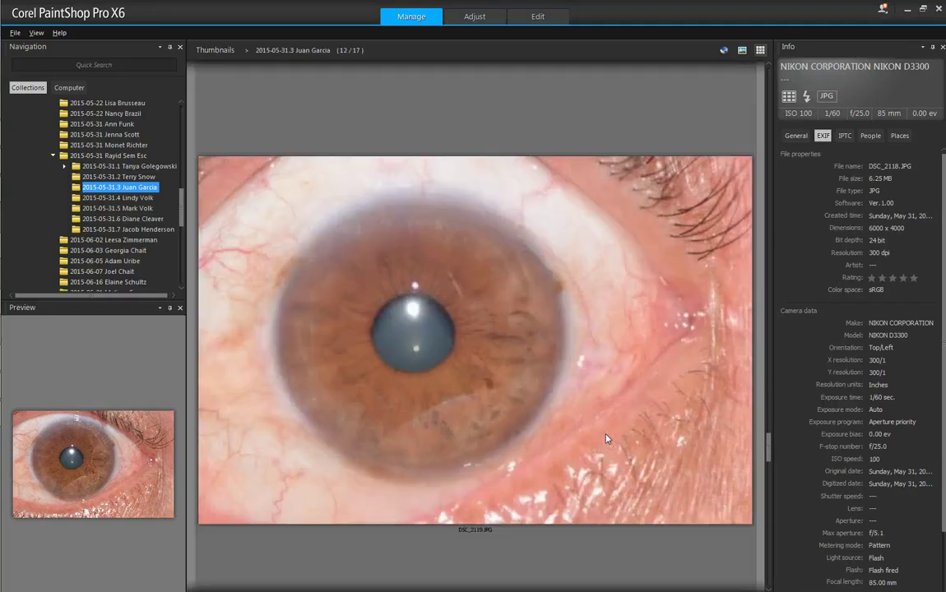
key("Right")
key("Right")
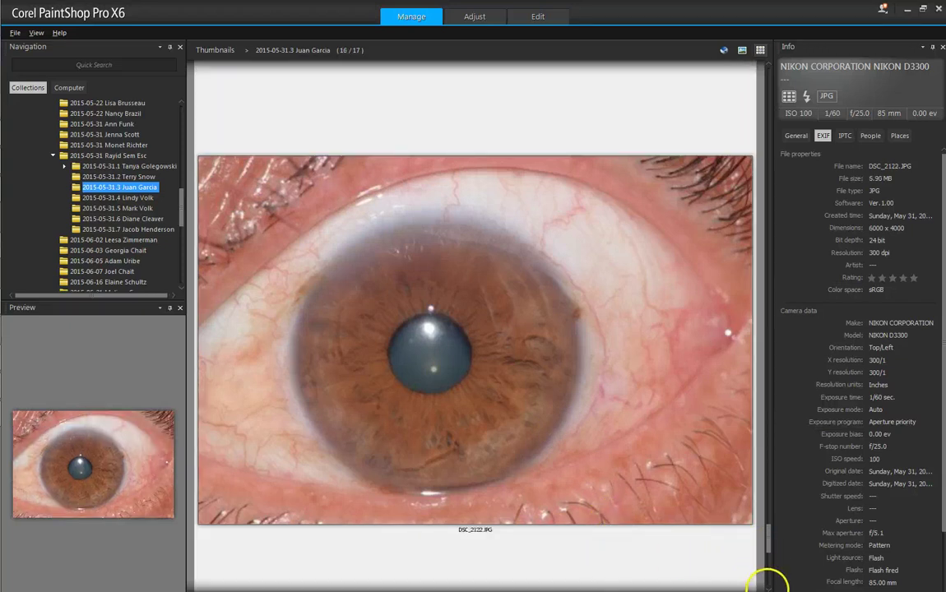
left_click(767, 584)
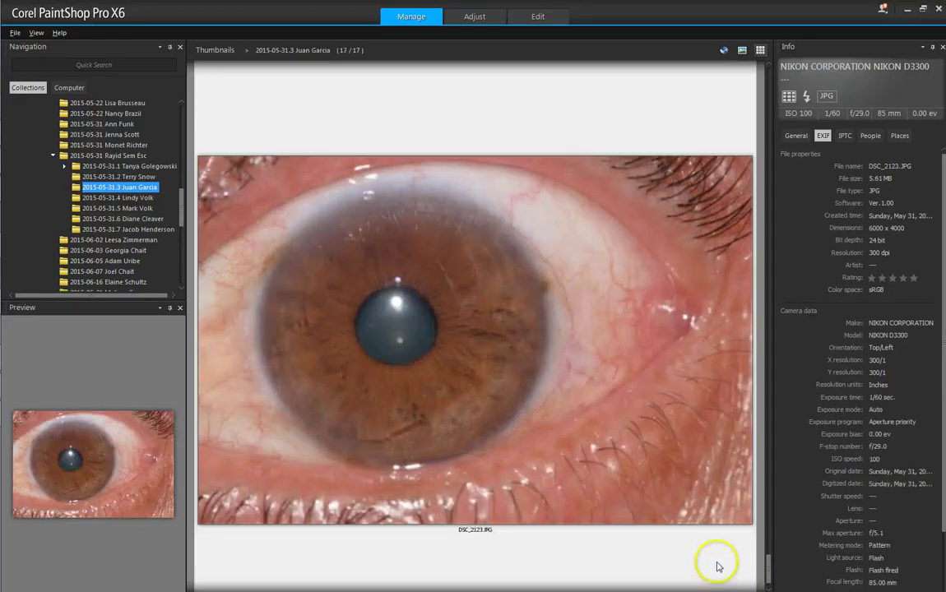
left_click(766, 66)
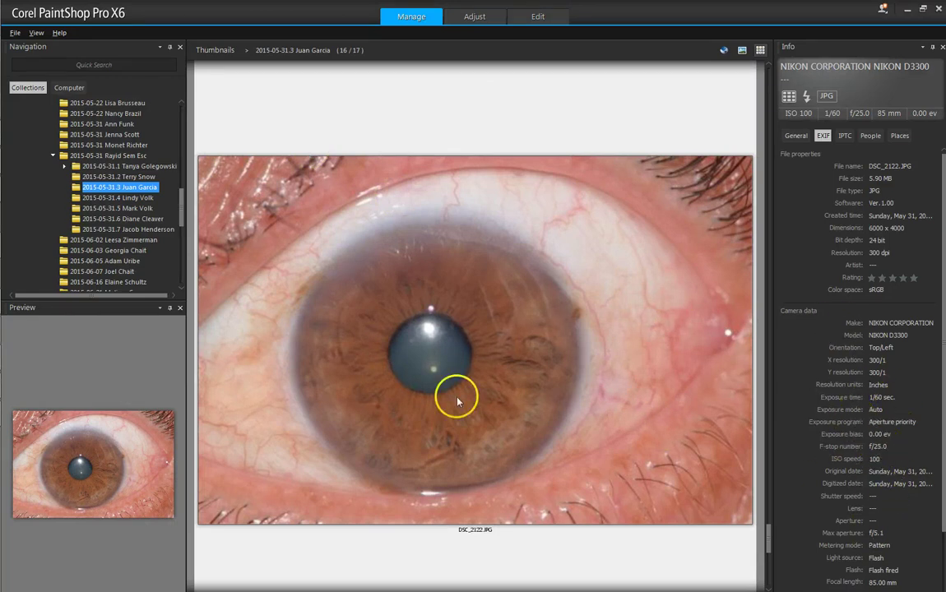
- Open DSC_2122 for editing and save it as a JPEG named with the patient's name plus LE_20150531_SCL_f25_2122
left_click(538, 17)
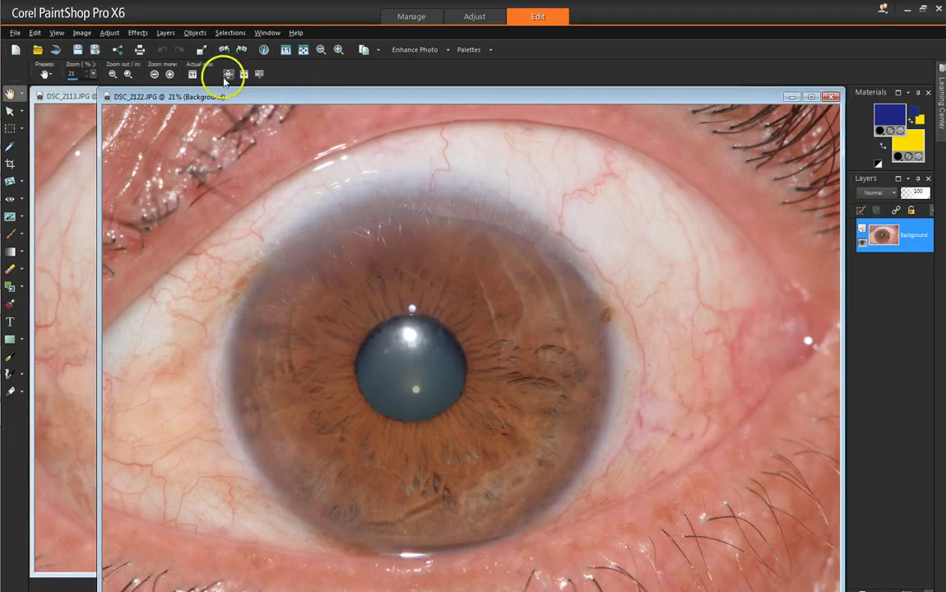
left_click(17, 35)
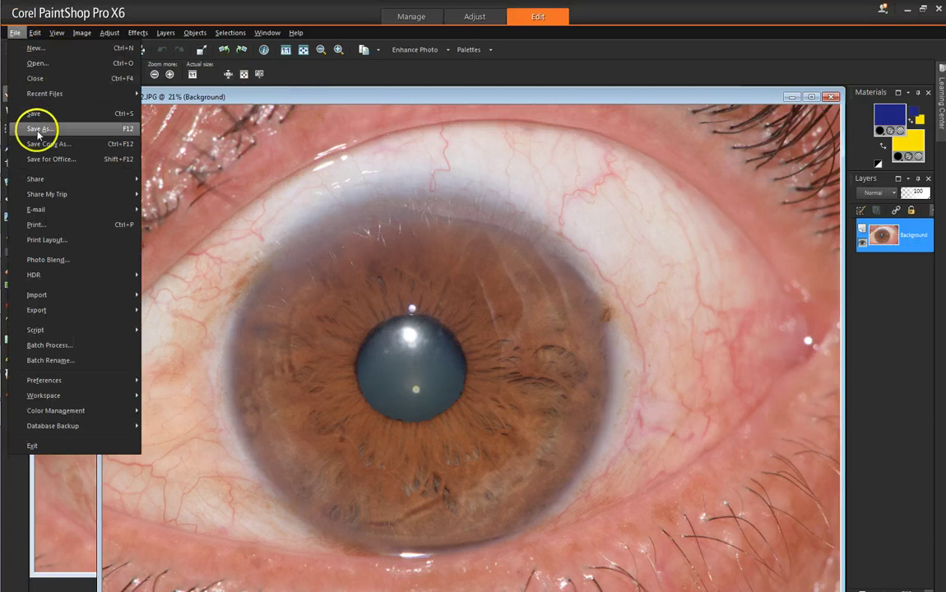
left_click(33, 127)
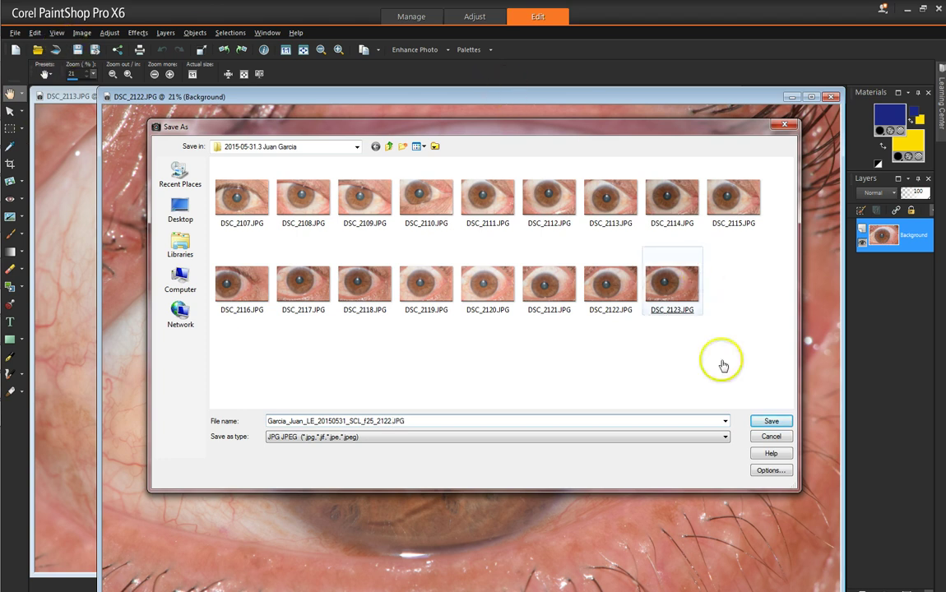
left_click(777, 423)
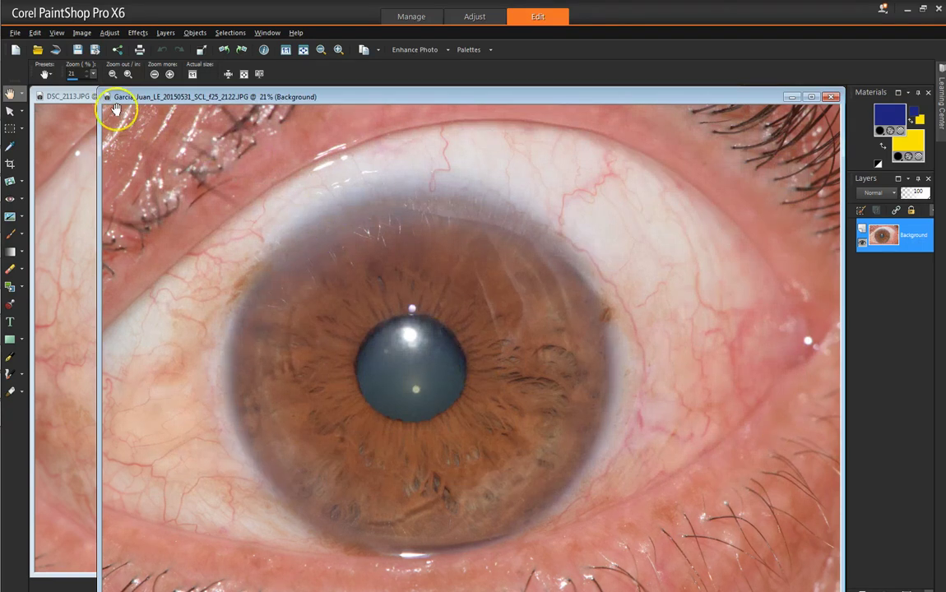
- Save DSC_2113 with the left-eye name adapted to RE_20150531_SCL_f25_2113
left_click(80, 98)
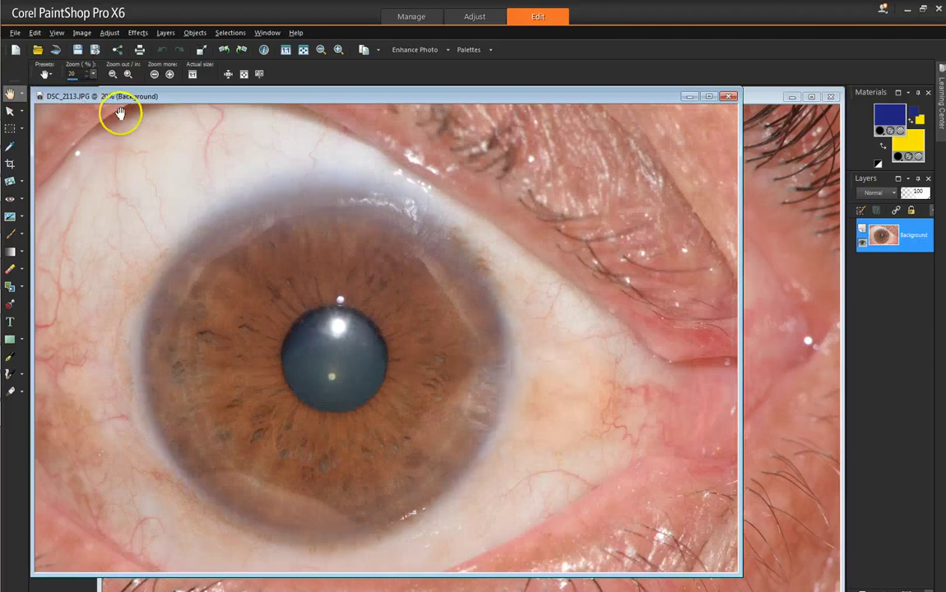
left_click(15, 33)
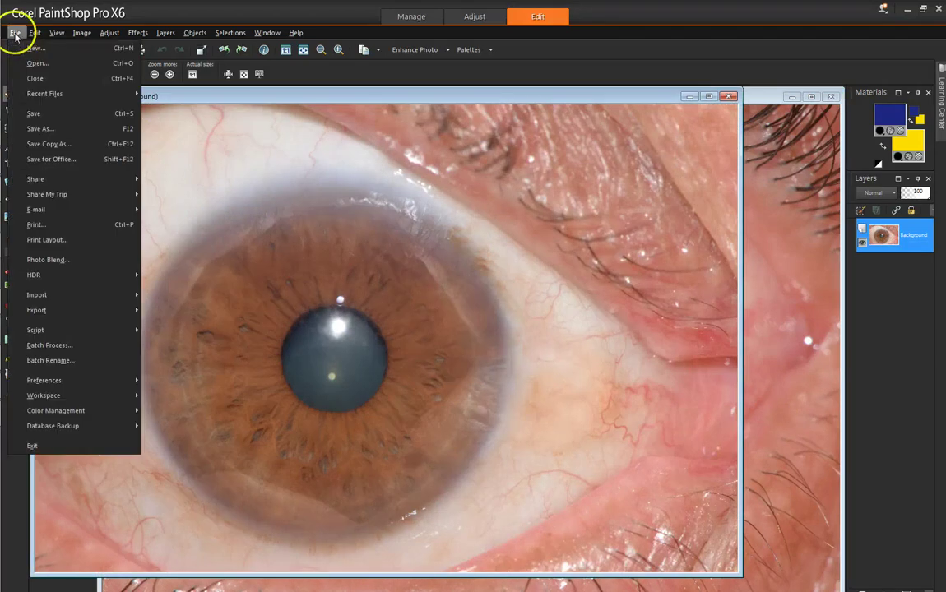
left_click(42, 129)
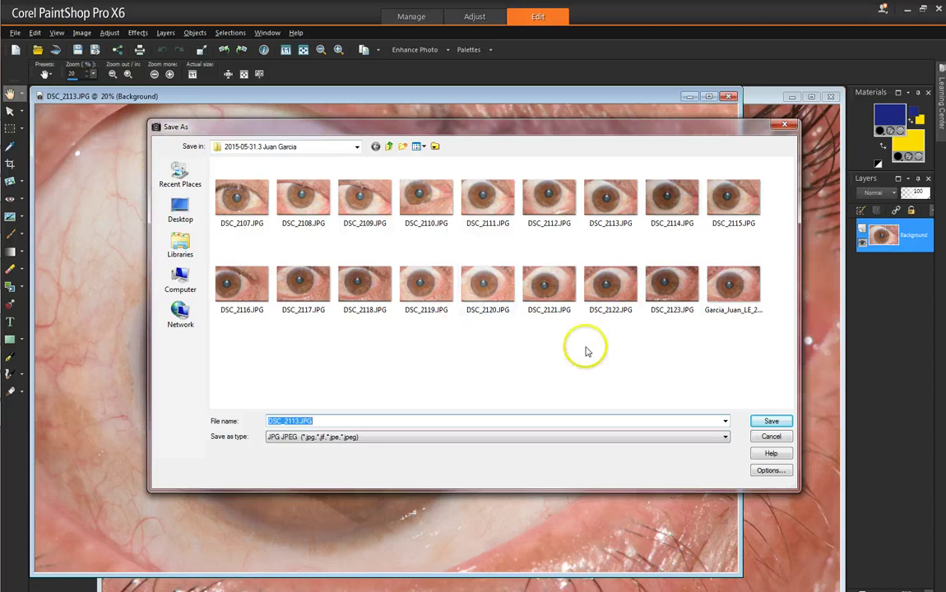
left_click(641, 368)
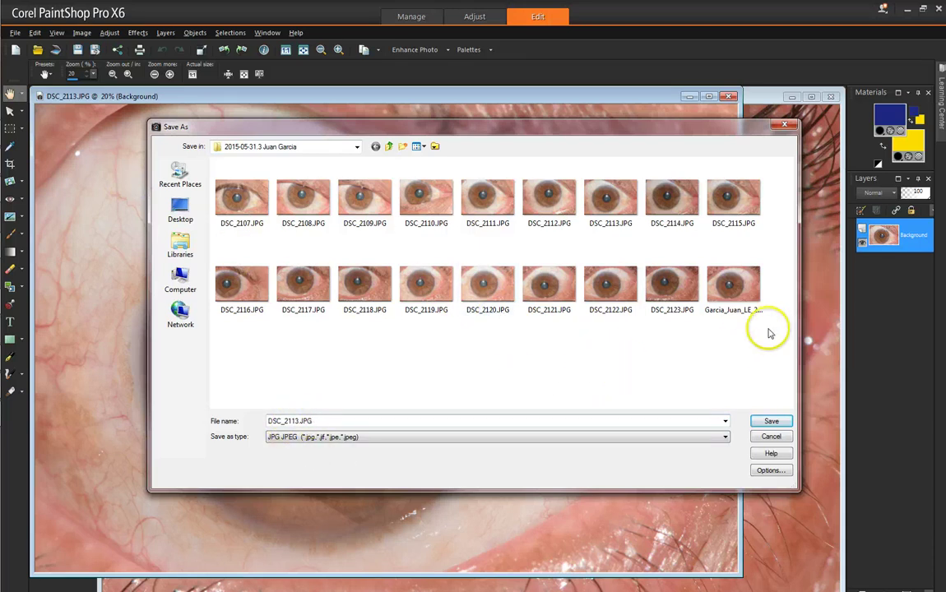
left_click(744, 306)
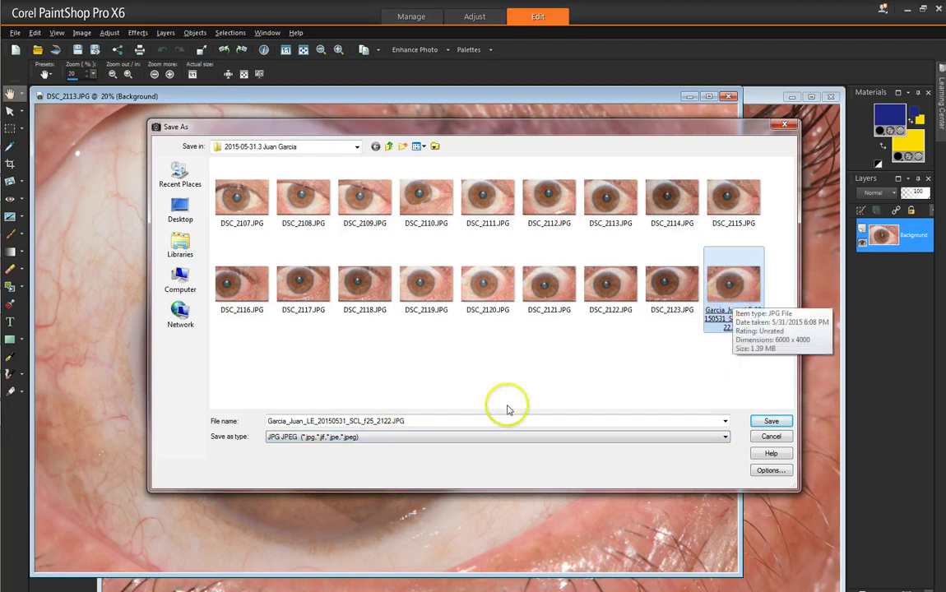
double_click(311, 420)
left_click(311, 420)
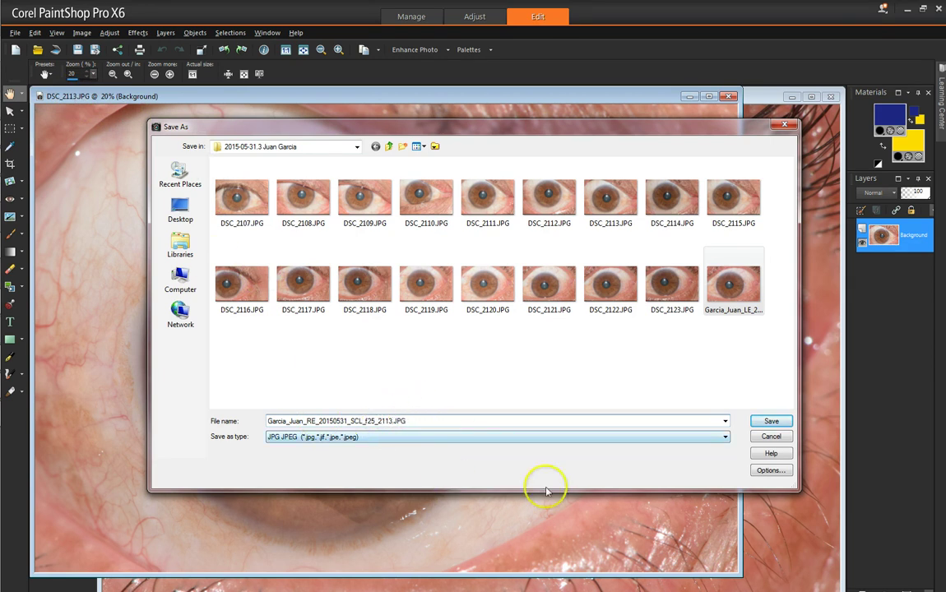
left_click(770, 423)
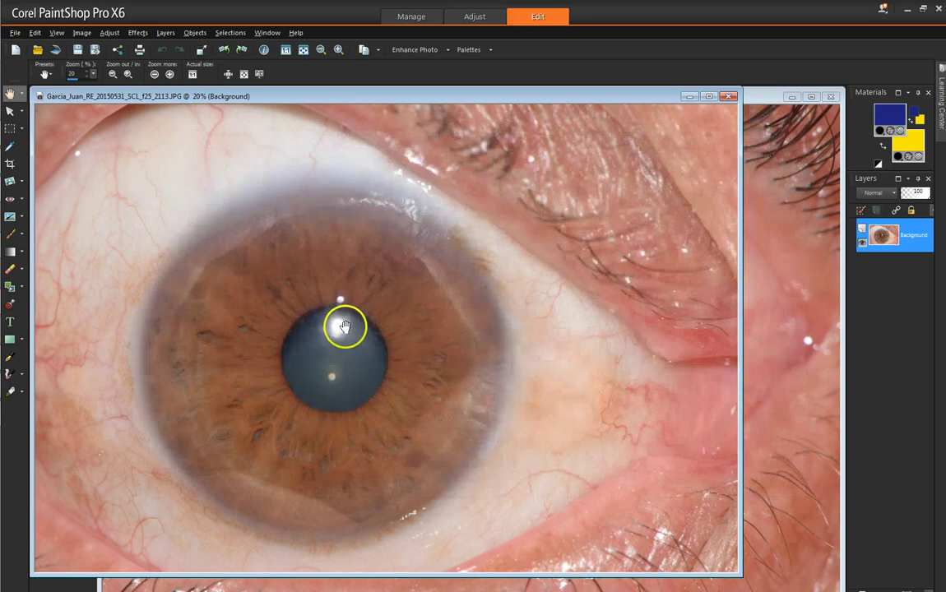
- Crop the right-eye photo to a near-square 3273 × 3168 px area centred on the iris
left_click(9, 165)
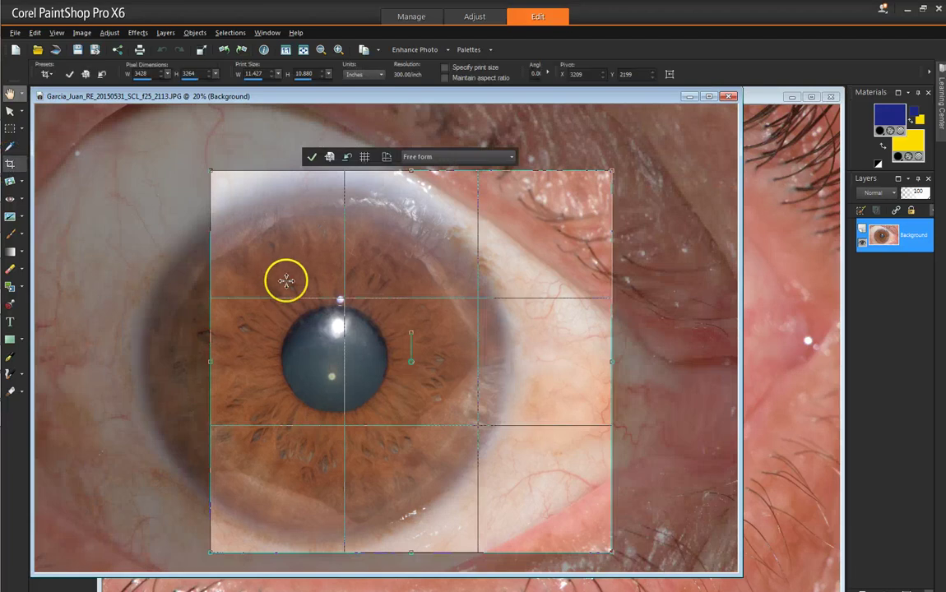
left_click_drag(279, 345, 204, 349)
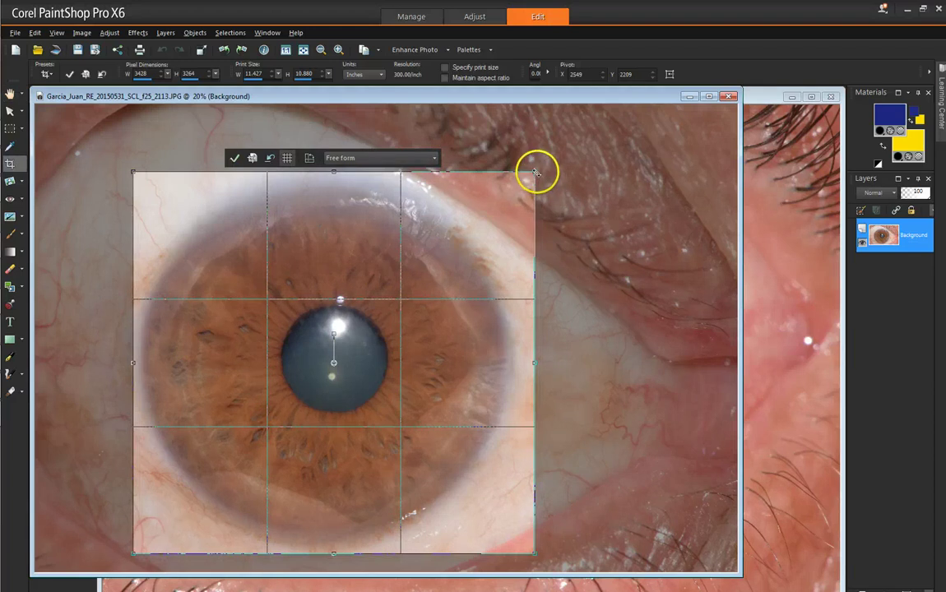
left_click_drag(533, 173, 514, 183)
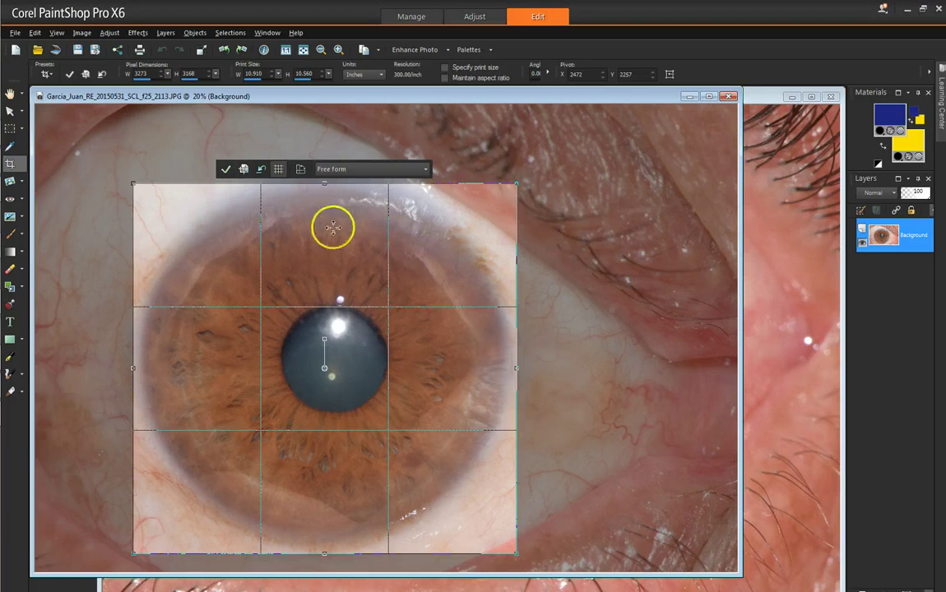
left_click(227, 171)
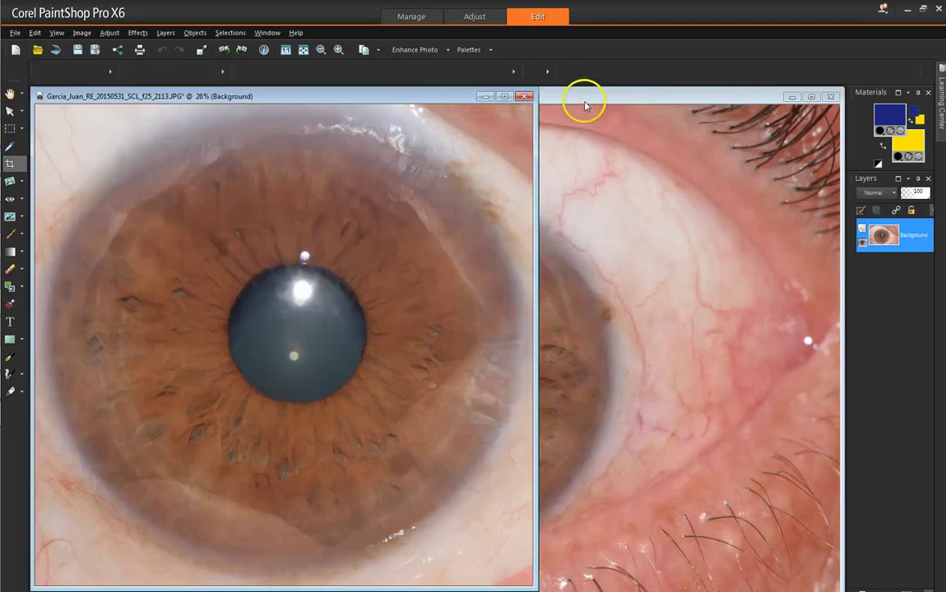
- Crop the left-eye photo to the same 3273 × 3168 px box, centred on its iris
left_click(585, 96)
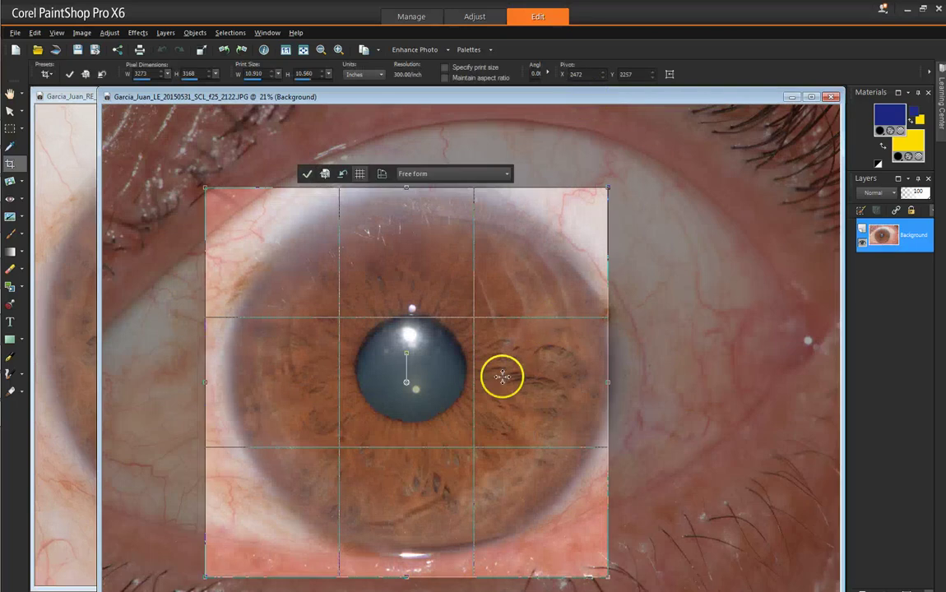
mouse_move(500, 376)
left_mouse_down()
mouse_move(513, 380)
mouse_move(511, 372)
left_mouse_up()
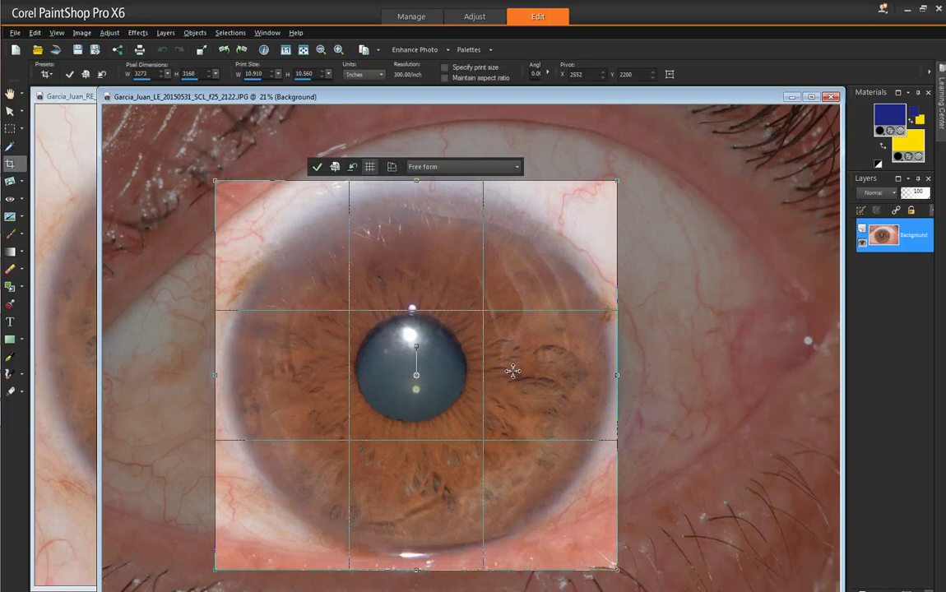
left_click(69, 76)
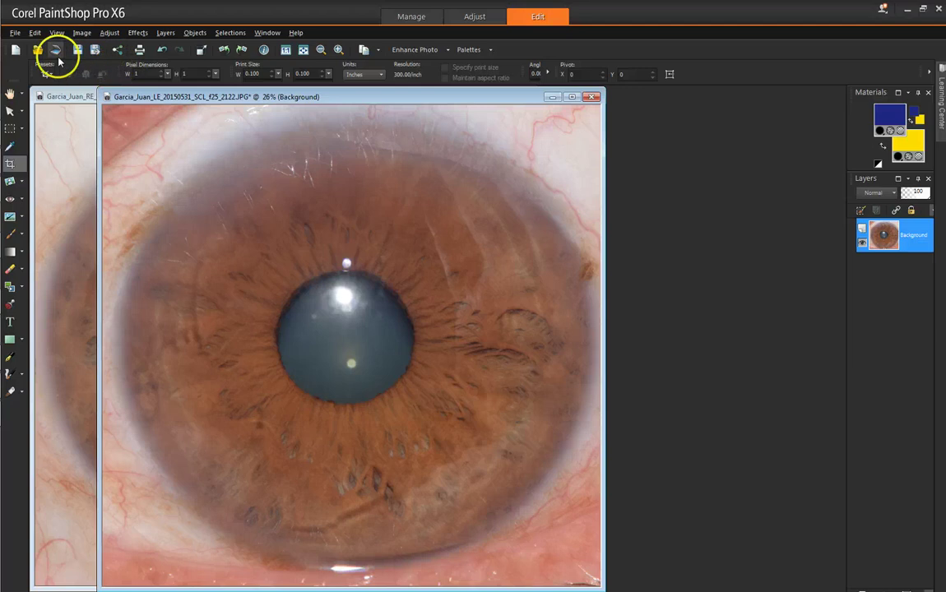
- Save the cropped left-eye photo as a new JPG with 'c' added after 2122
left_click(14, 32)
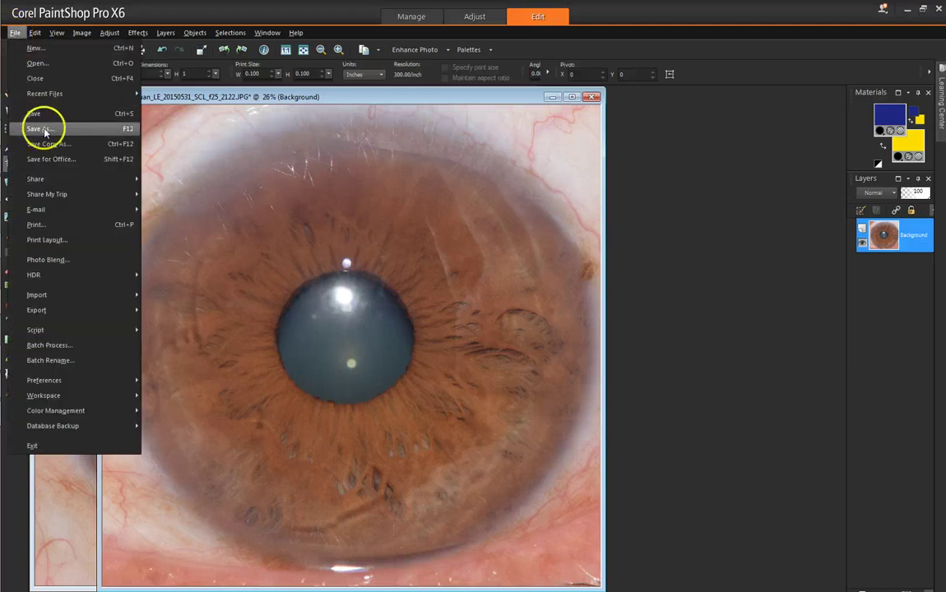
left_click(41, 128)
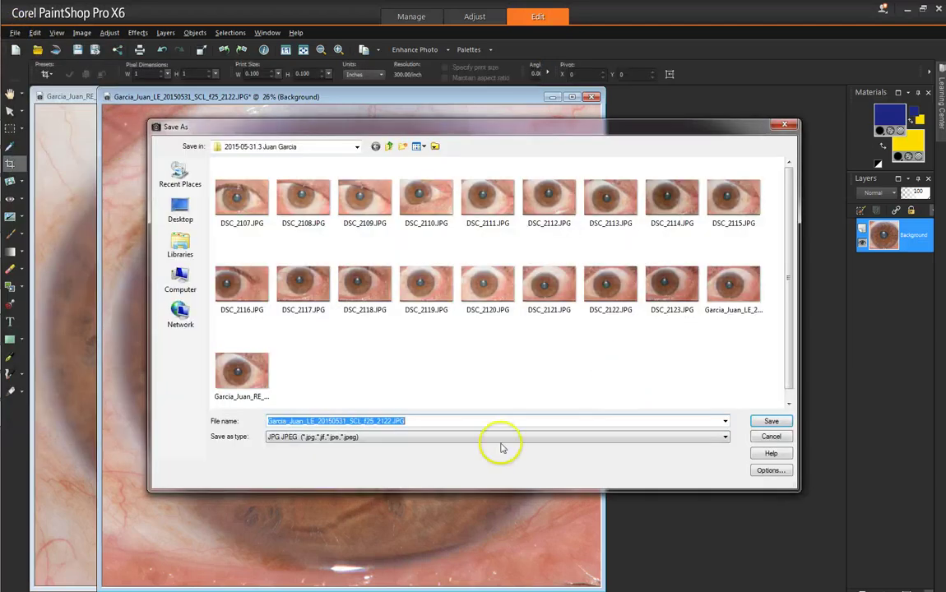
left_click(392, 421)
type("c")
key("Tab")
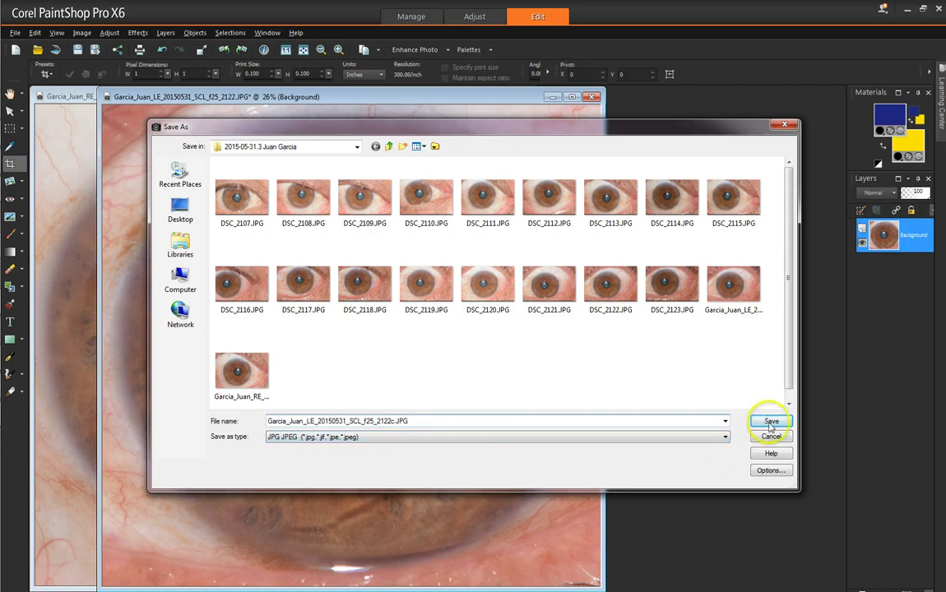
left_click(770, 423)
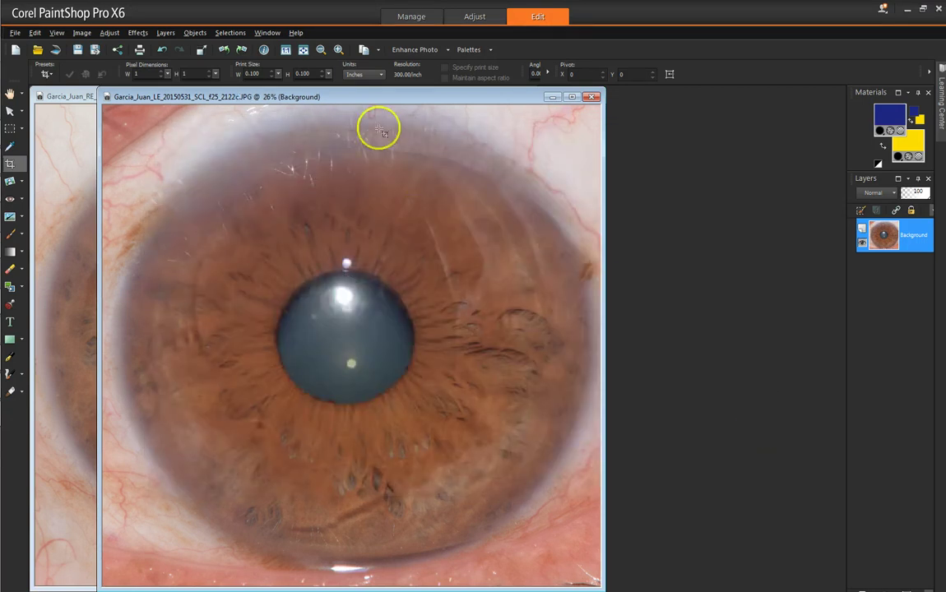
- Save the cropped right-eye photo as a new JPG named with 2113c
left_click_drag(366, 97, 592, 101)
left_click(238, 97)
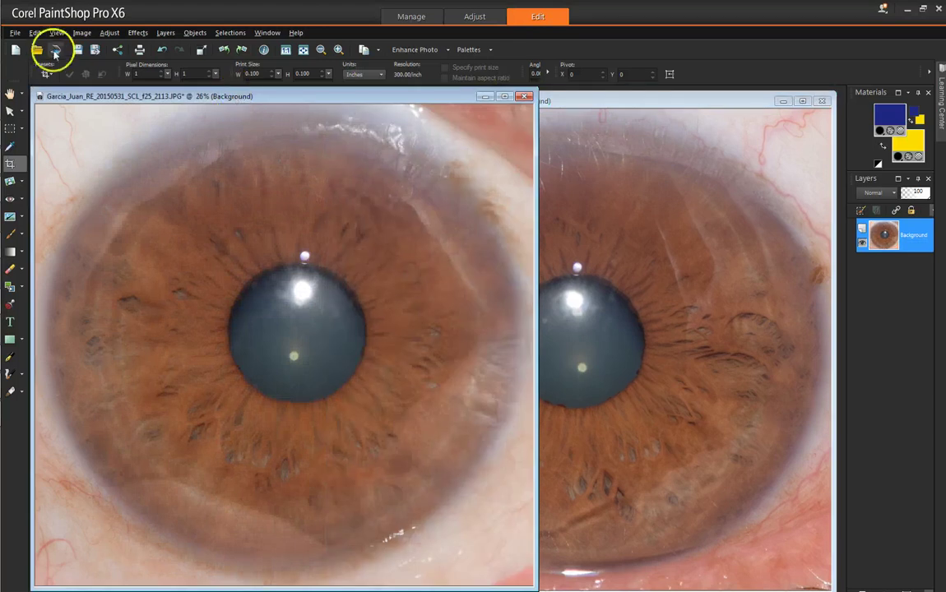
left_click(15, 33)
left_click(37, 128)
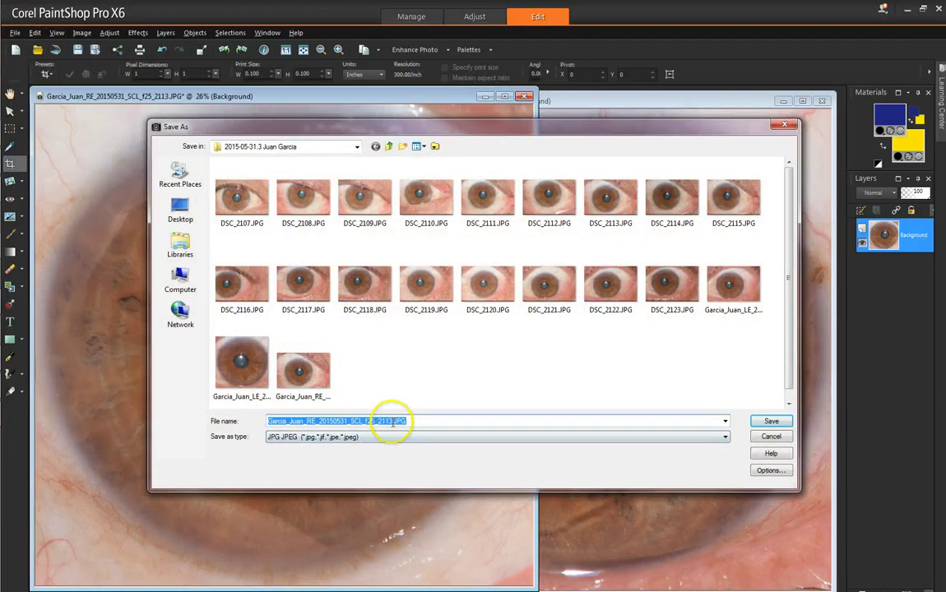
left_click(393, 422)
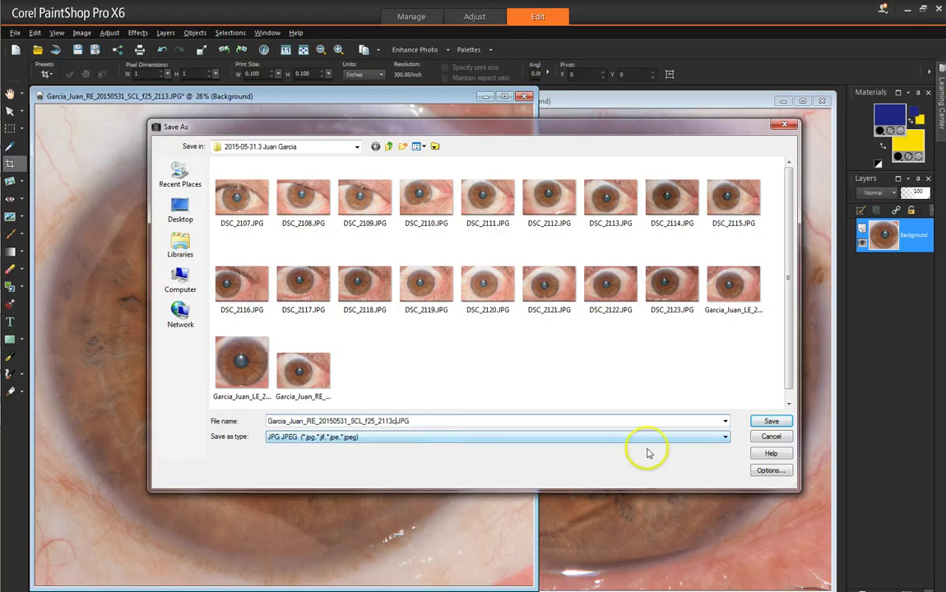
left_click(769, 421)
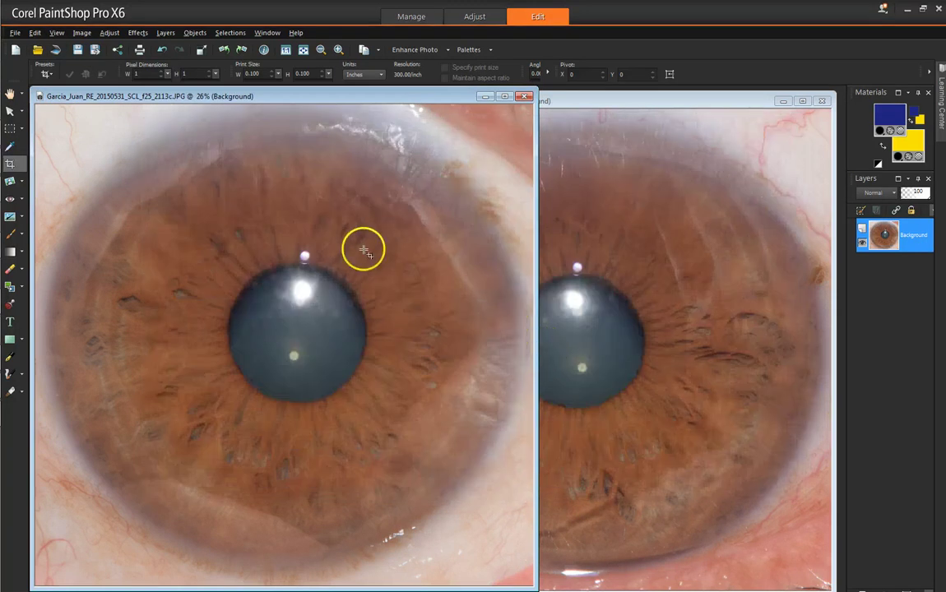
- Widen the right-eye canvas to 6550 × 3168 px, anchored top-left, leaving white space on the right
left_click(83, 32)
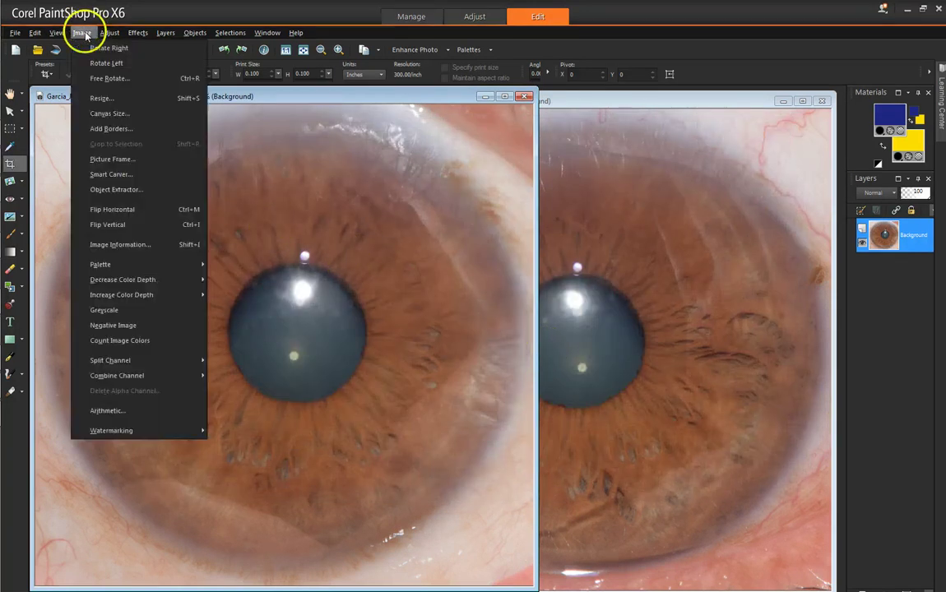
left_click(108, 115)
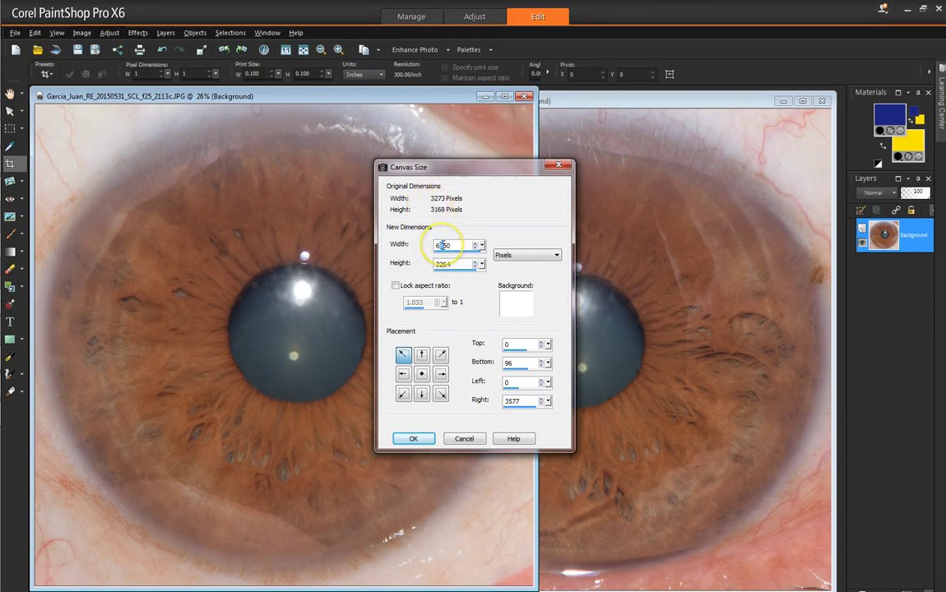
left_click(442, 264)
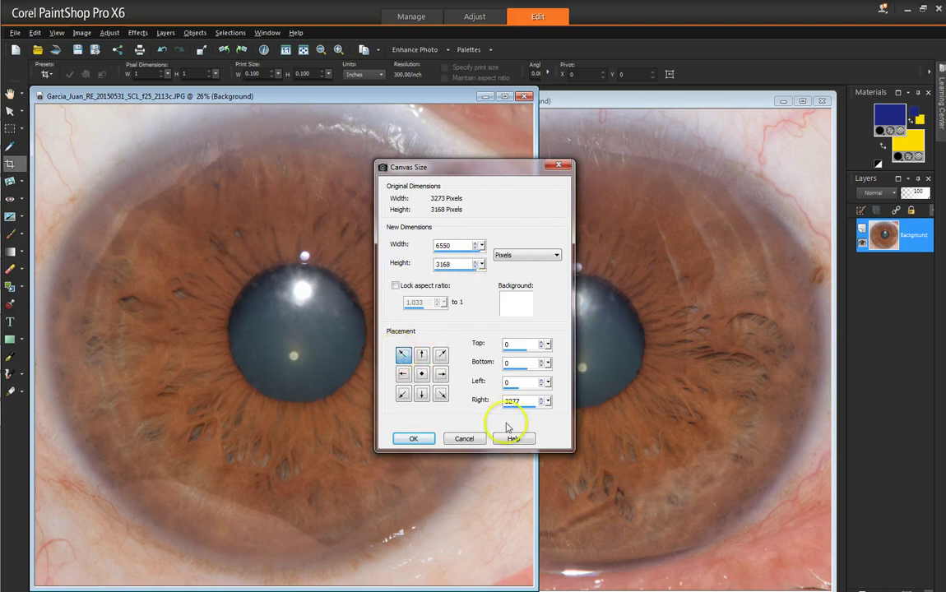
left_click(413, 439)
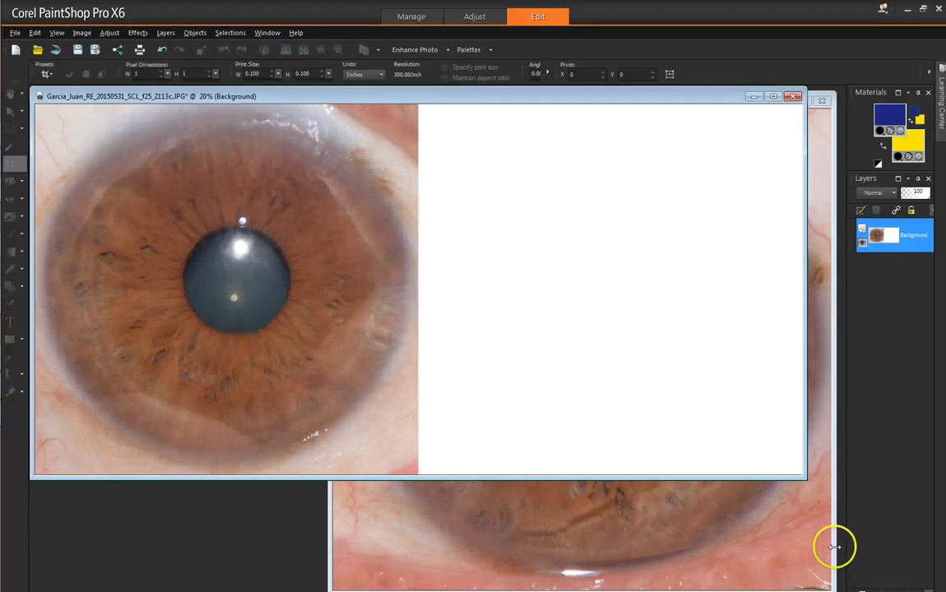
- Paste the left-eye photo as a new selection into the white right half of the 2113c canvas
left_click(834, 546)
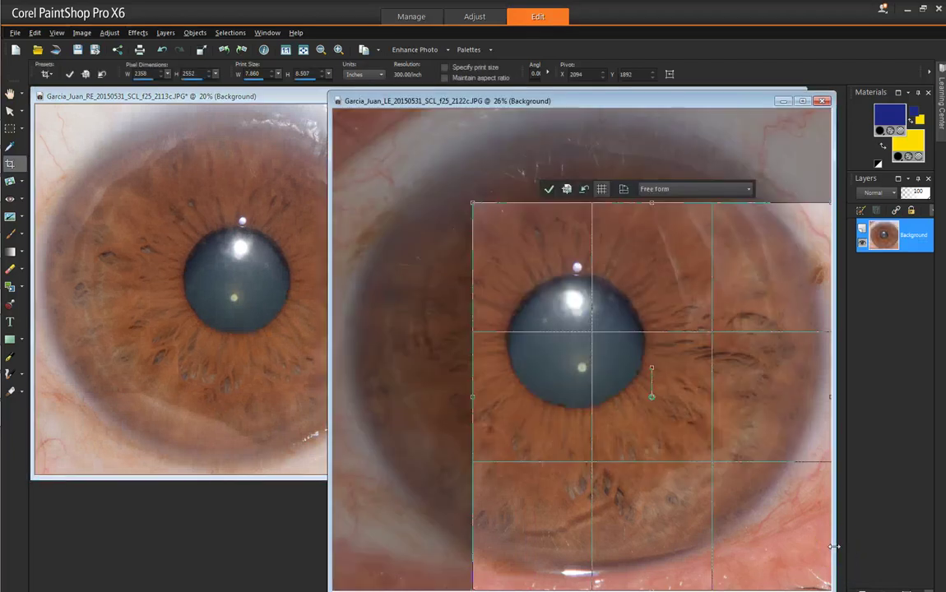
left_click(11, 94)
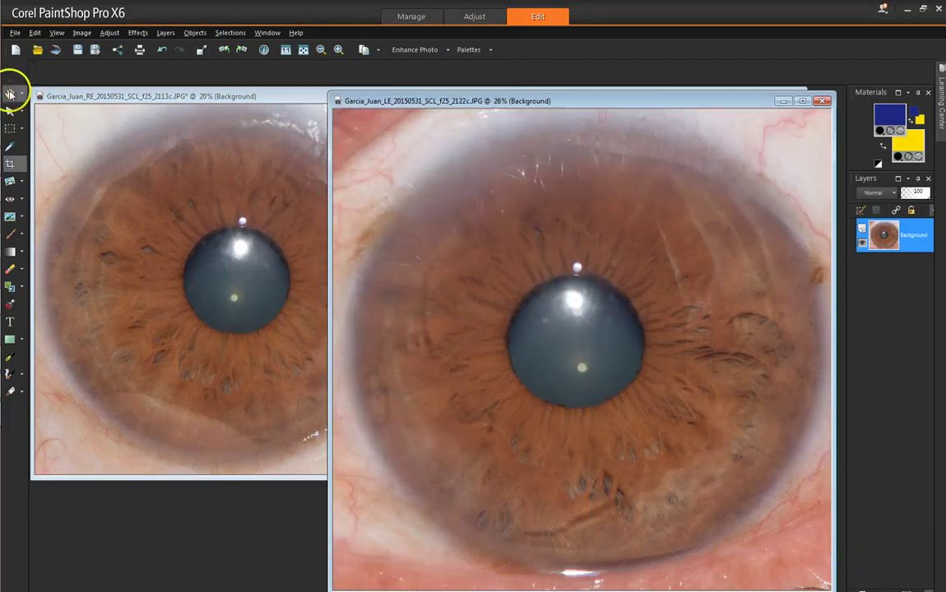
left_click(250, 93)
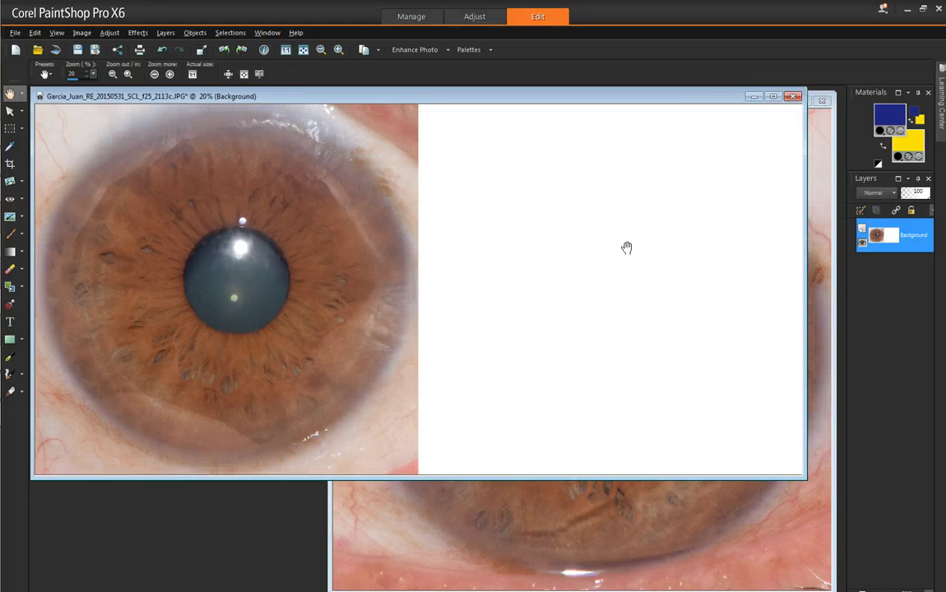
key("ctrl")
left_click_drag(625, 260, 610, 295)
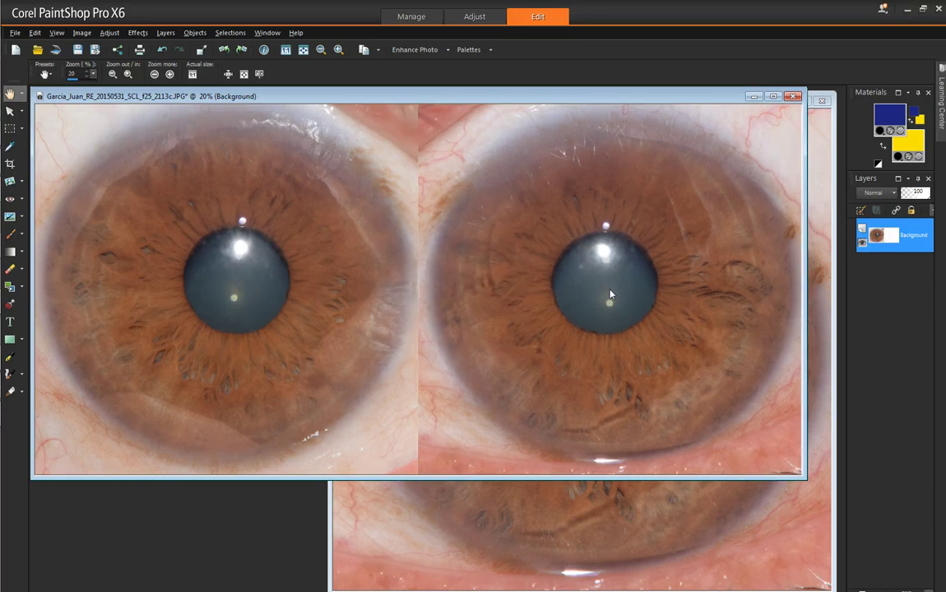
key("ctrl+e")
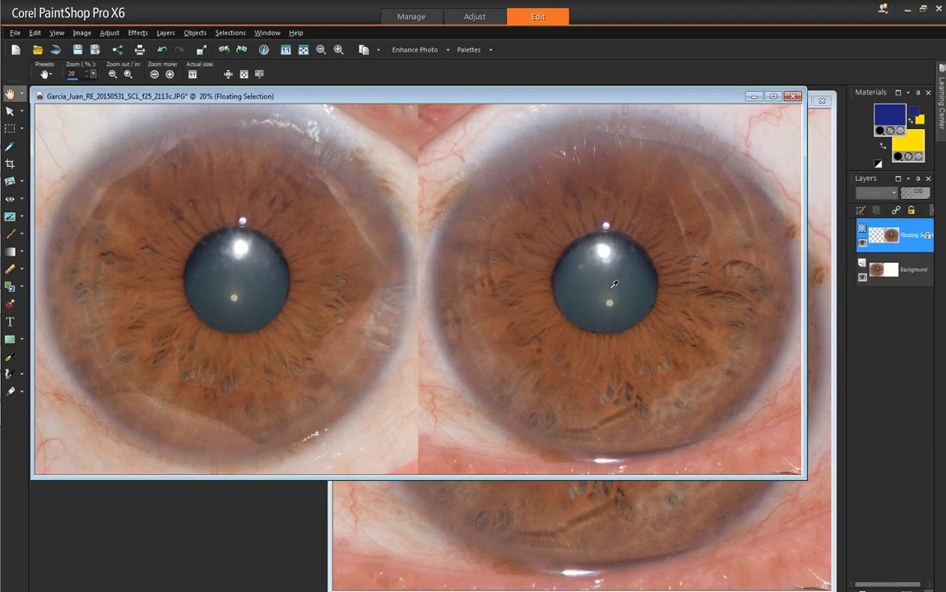
left_click(610, 284)
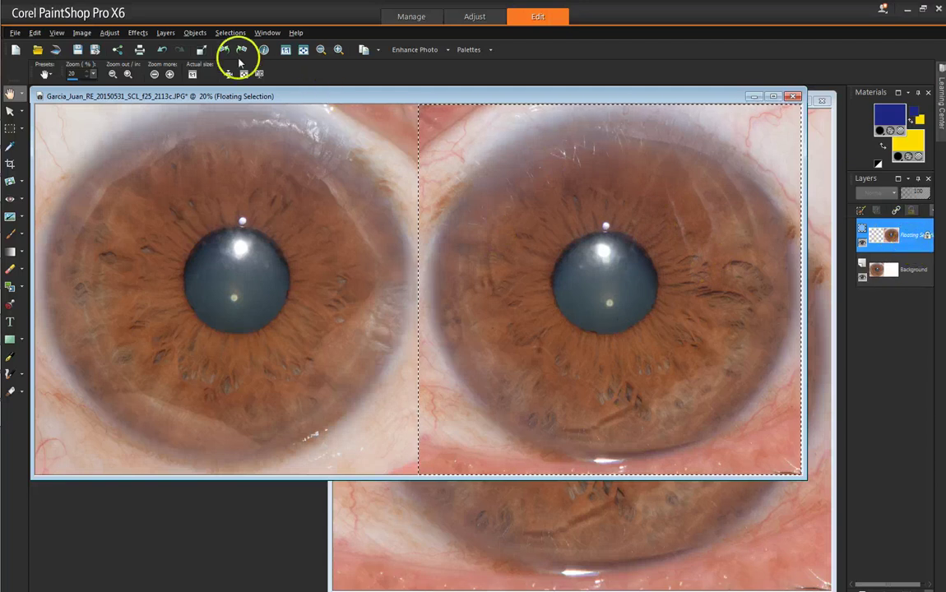
- Merge all layers into one Background layer and clear the selection
left_click(165, 35)
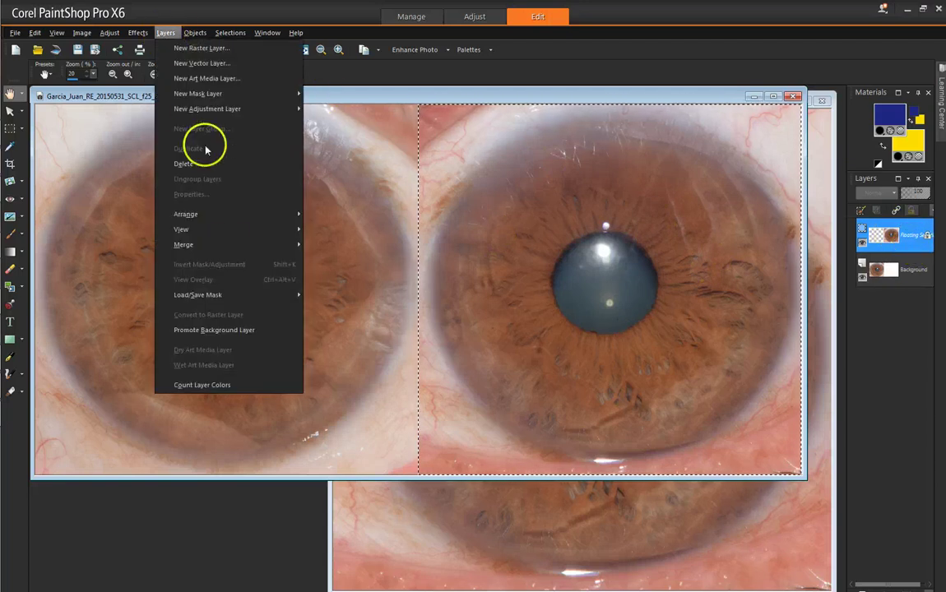
mouse_move(229, 245)
left_click(362, 257)
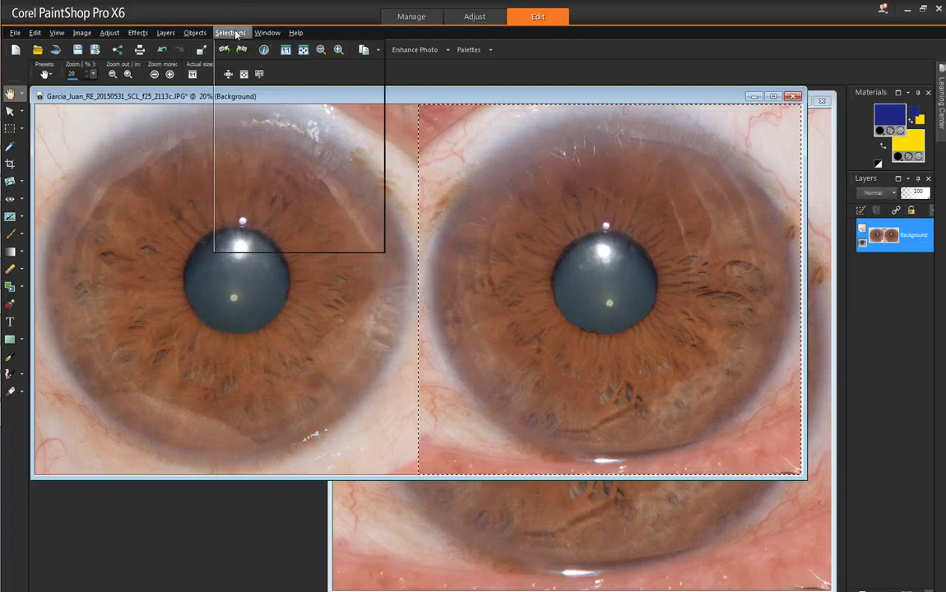
left_click(233, 33)
left_click(248, 62)
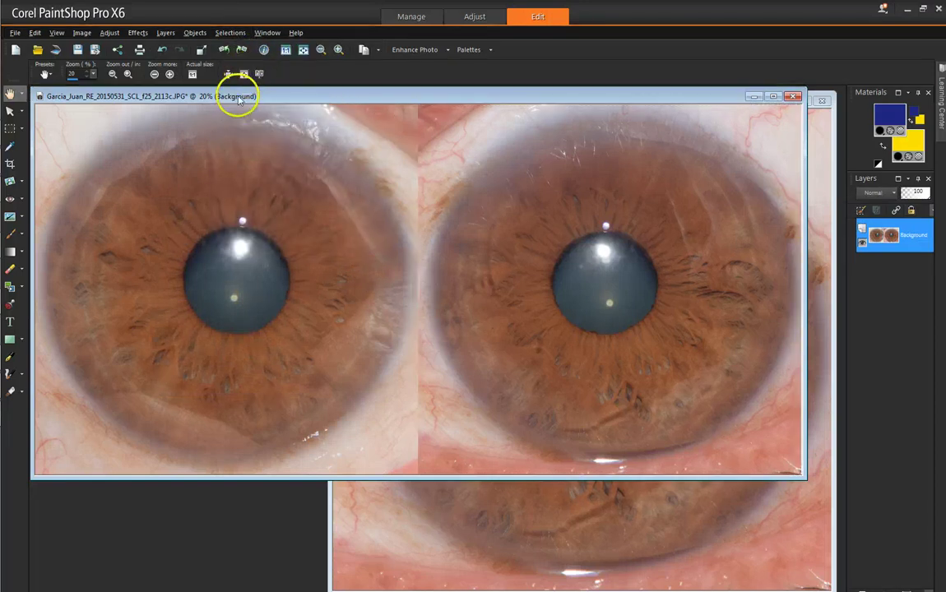
left_click_drag(237, 98, 247, 128)
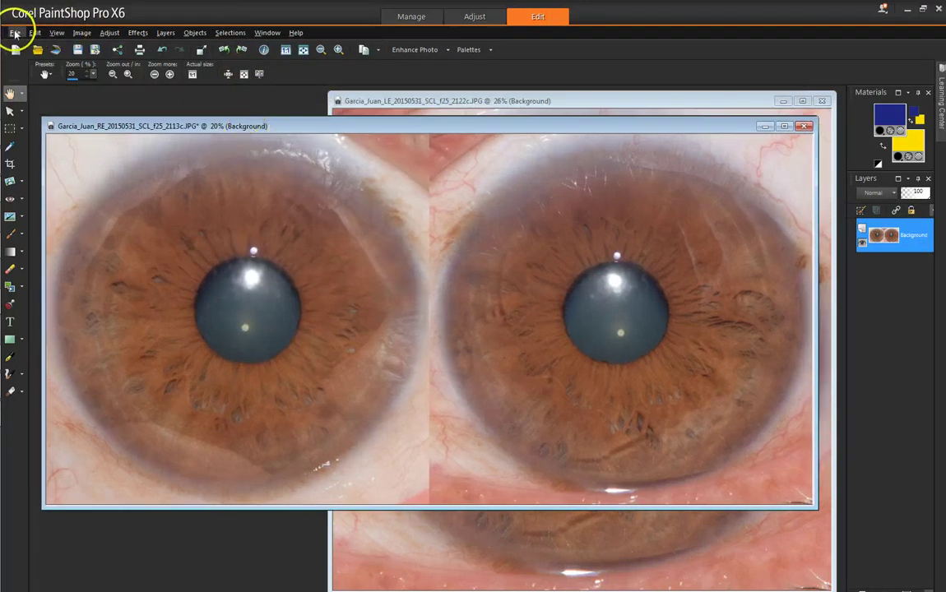
- Save the side-by-side eye image as a new JPG with 2E replacing RE in its name
left_click(15, 34)
left_click(53, 141)
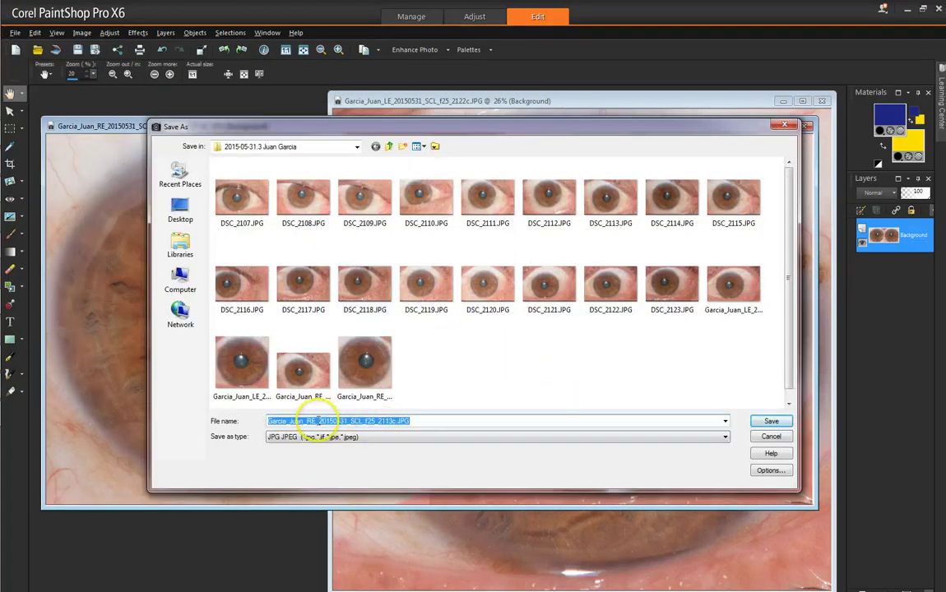
left_click(310, 420)
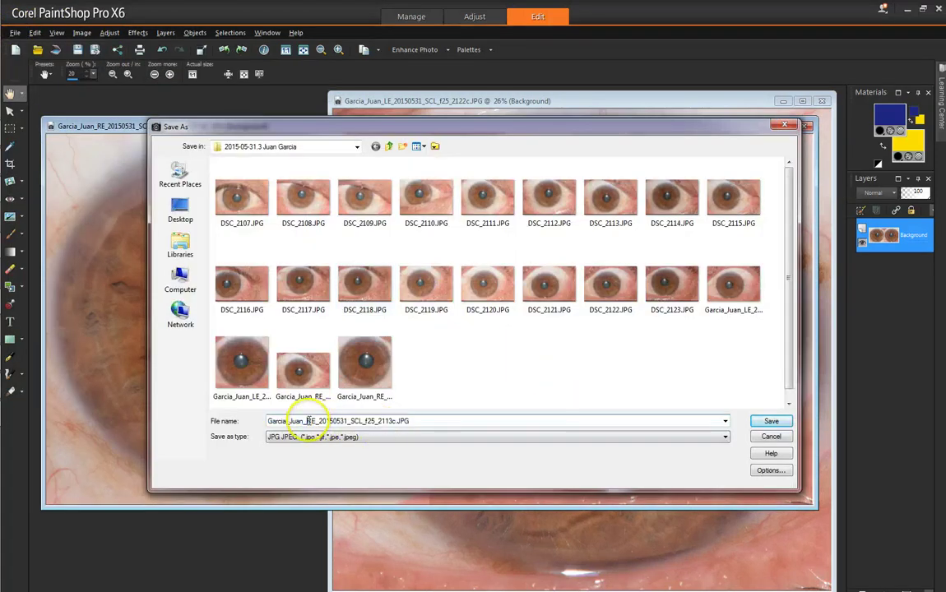
type("LE")
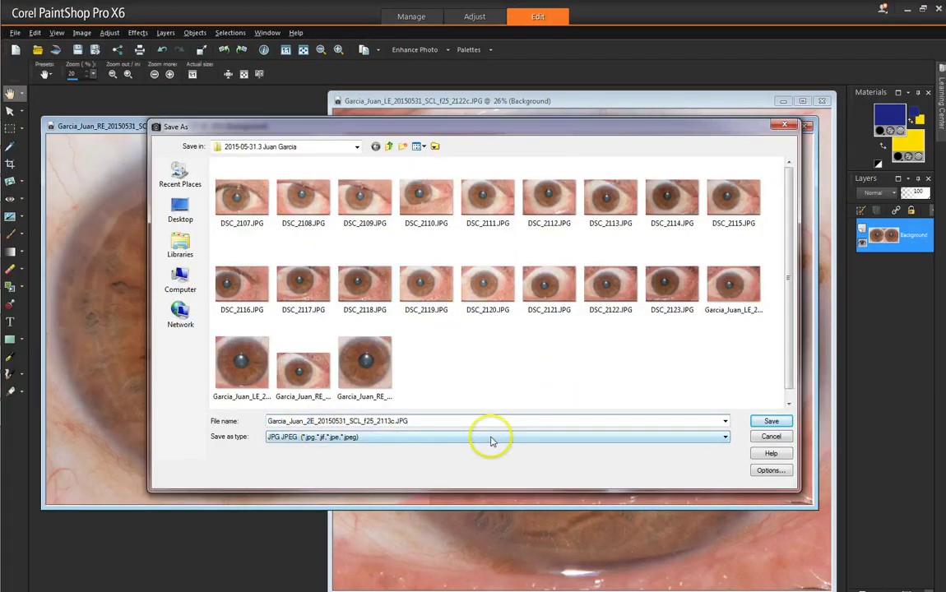
key("Tab")
left_click(770, 422)
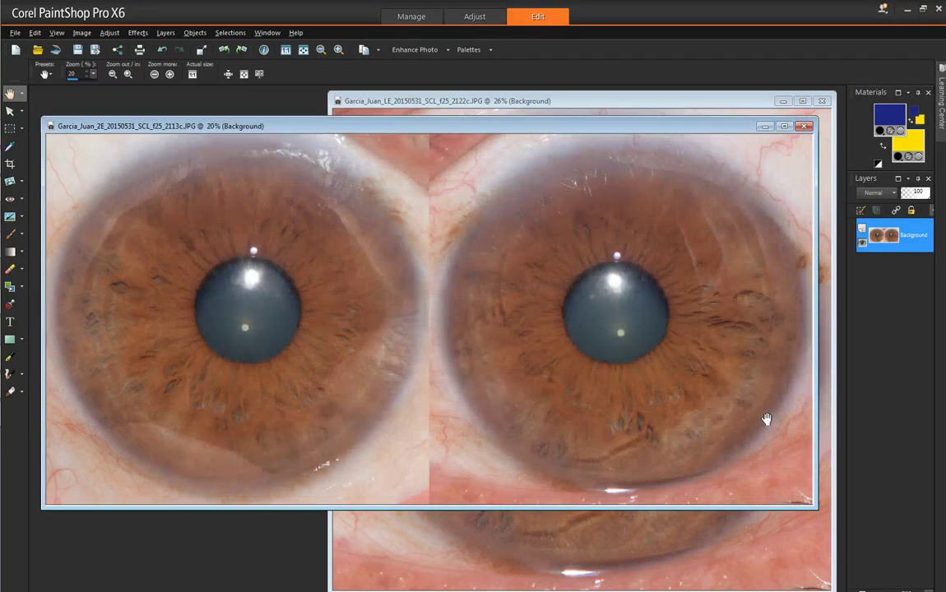
left_click_drag(766, 419, 681, 383)
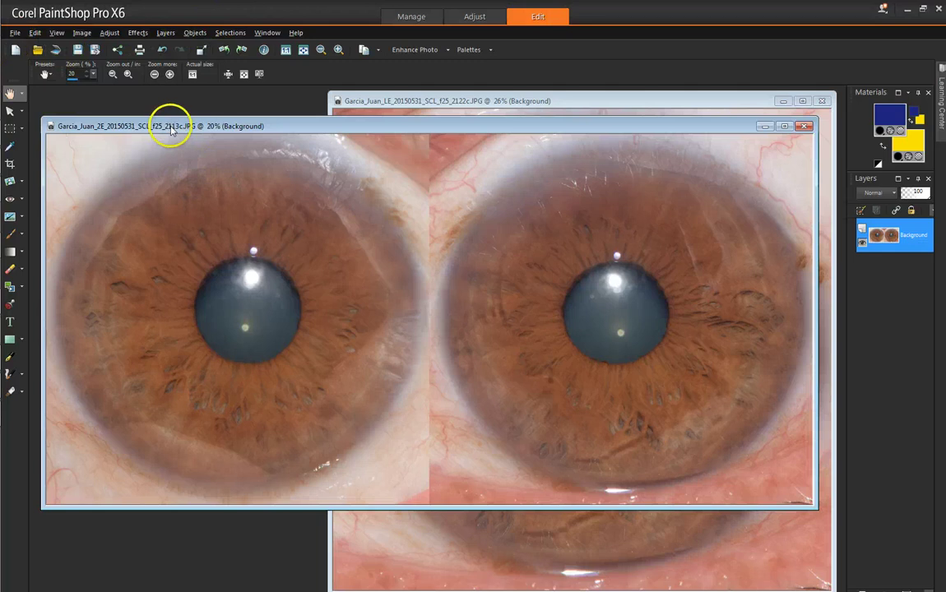
left_click(16, 34)
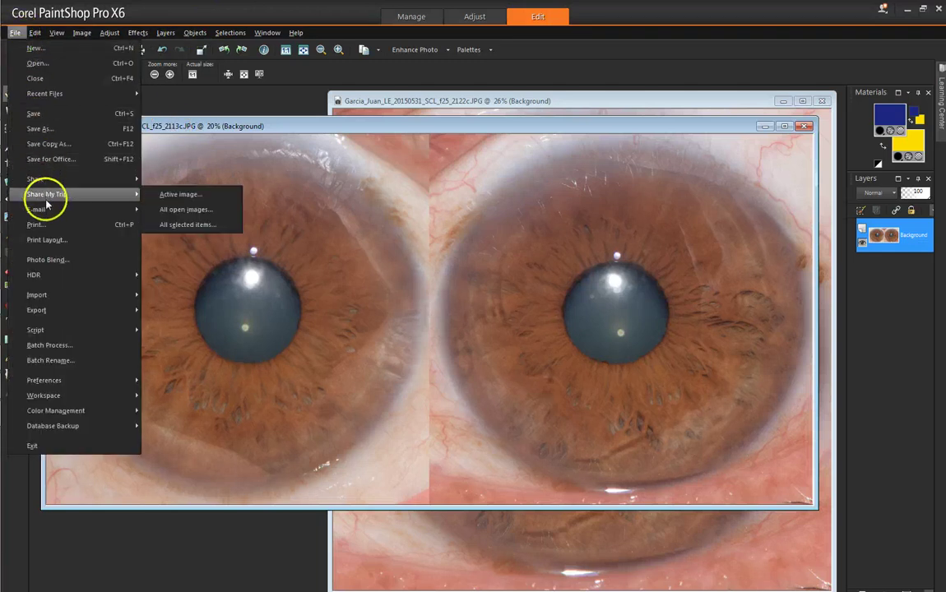
left_click(35, 225)
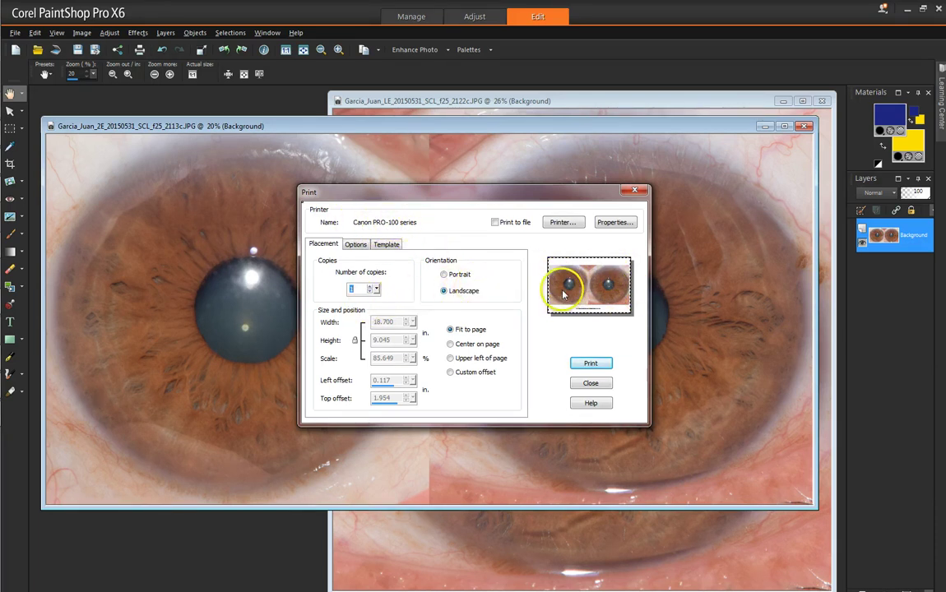
left_click(355, 245)
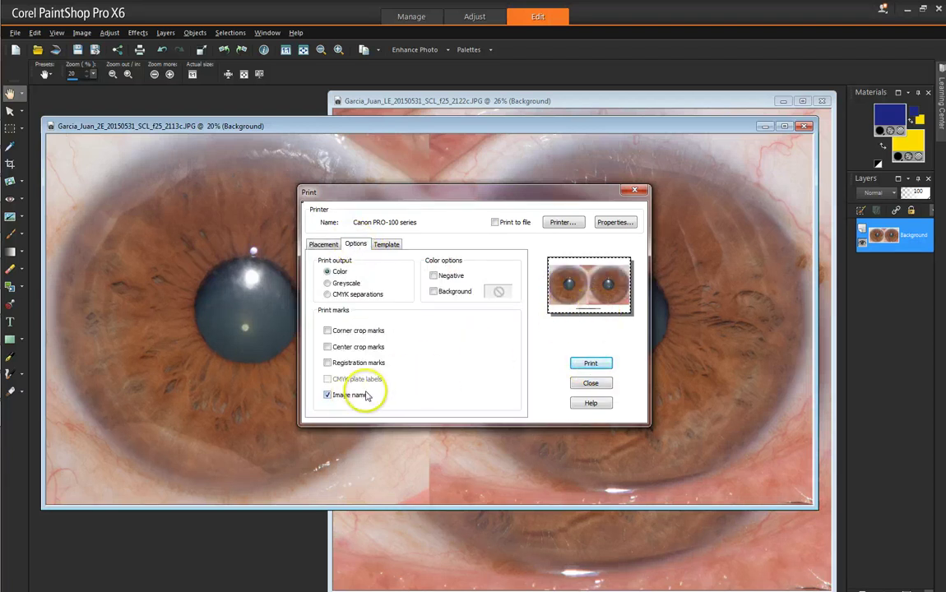
left_click(323, 245)
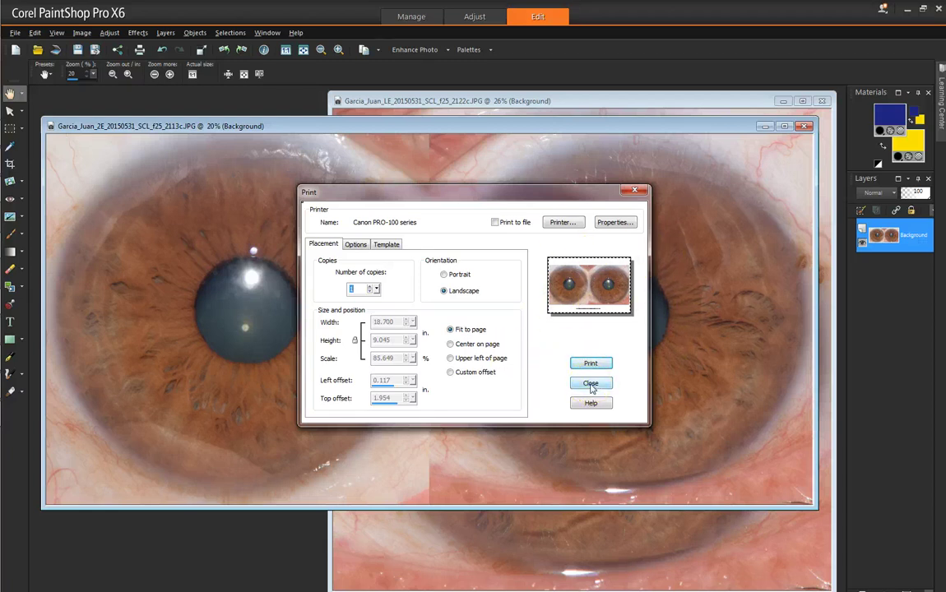
left_click(591, 384)
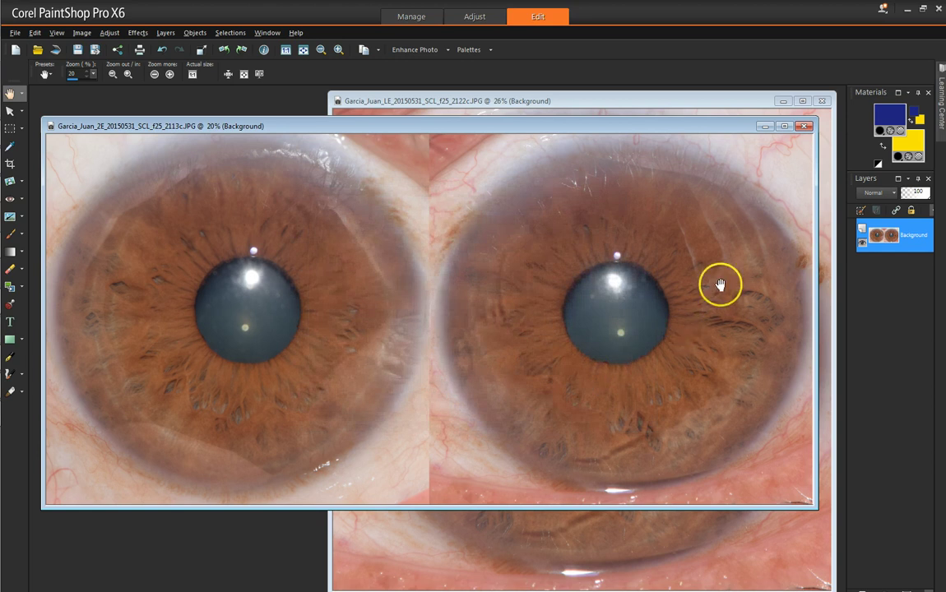